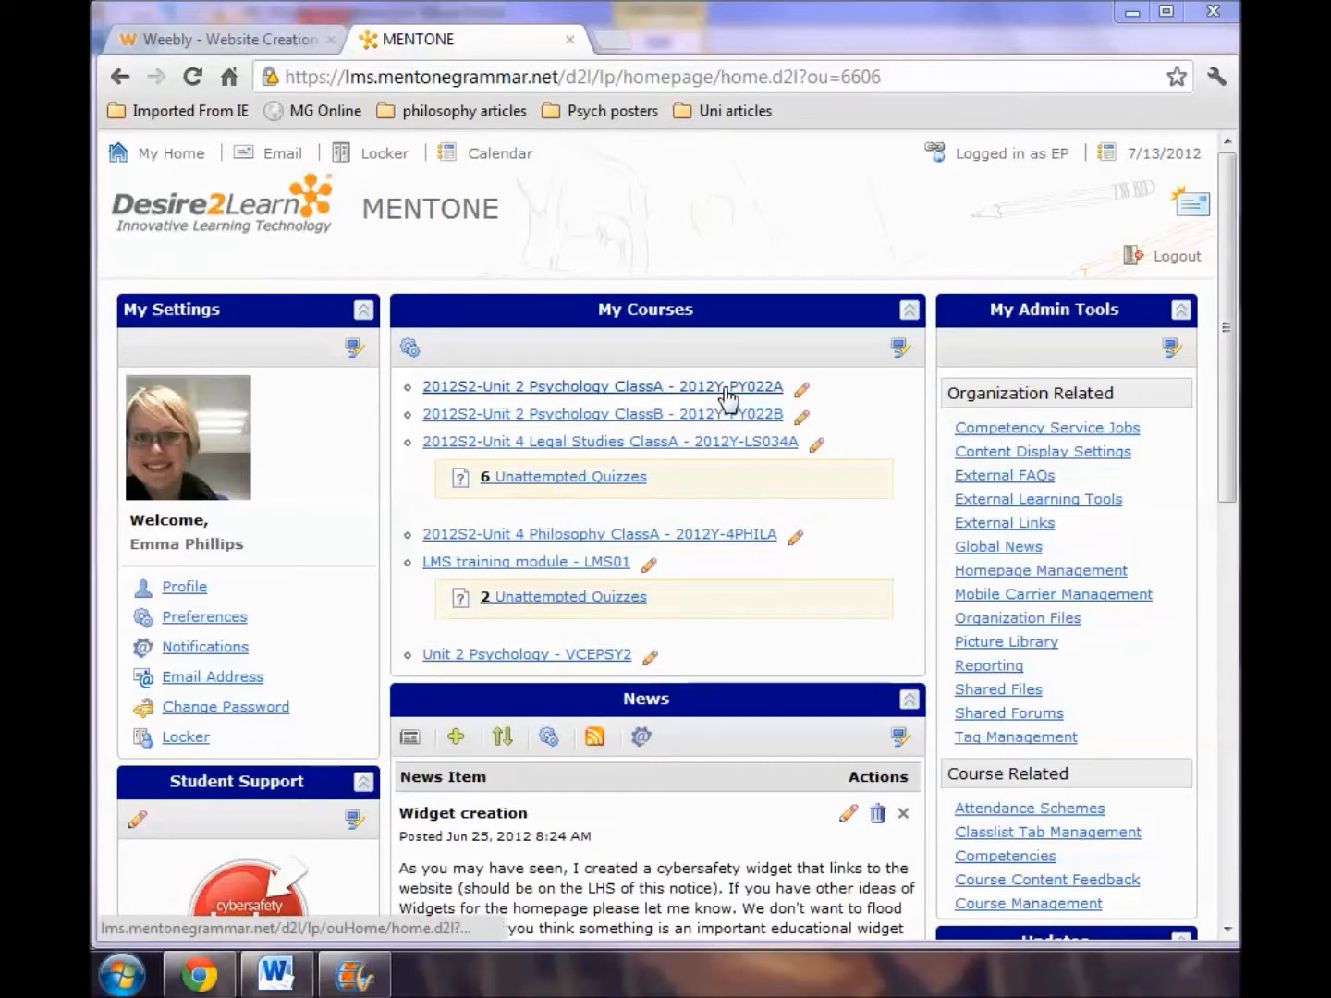
Open Course Builder for the 2012S2-Unit 2 Psychology ClassA course.
click(727, 396)
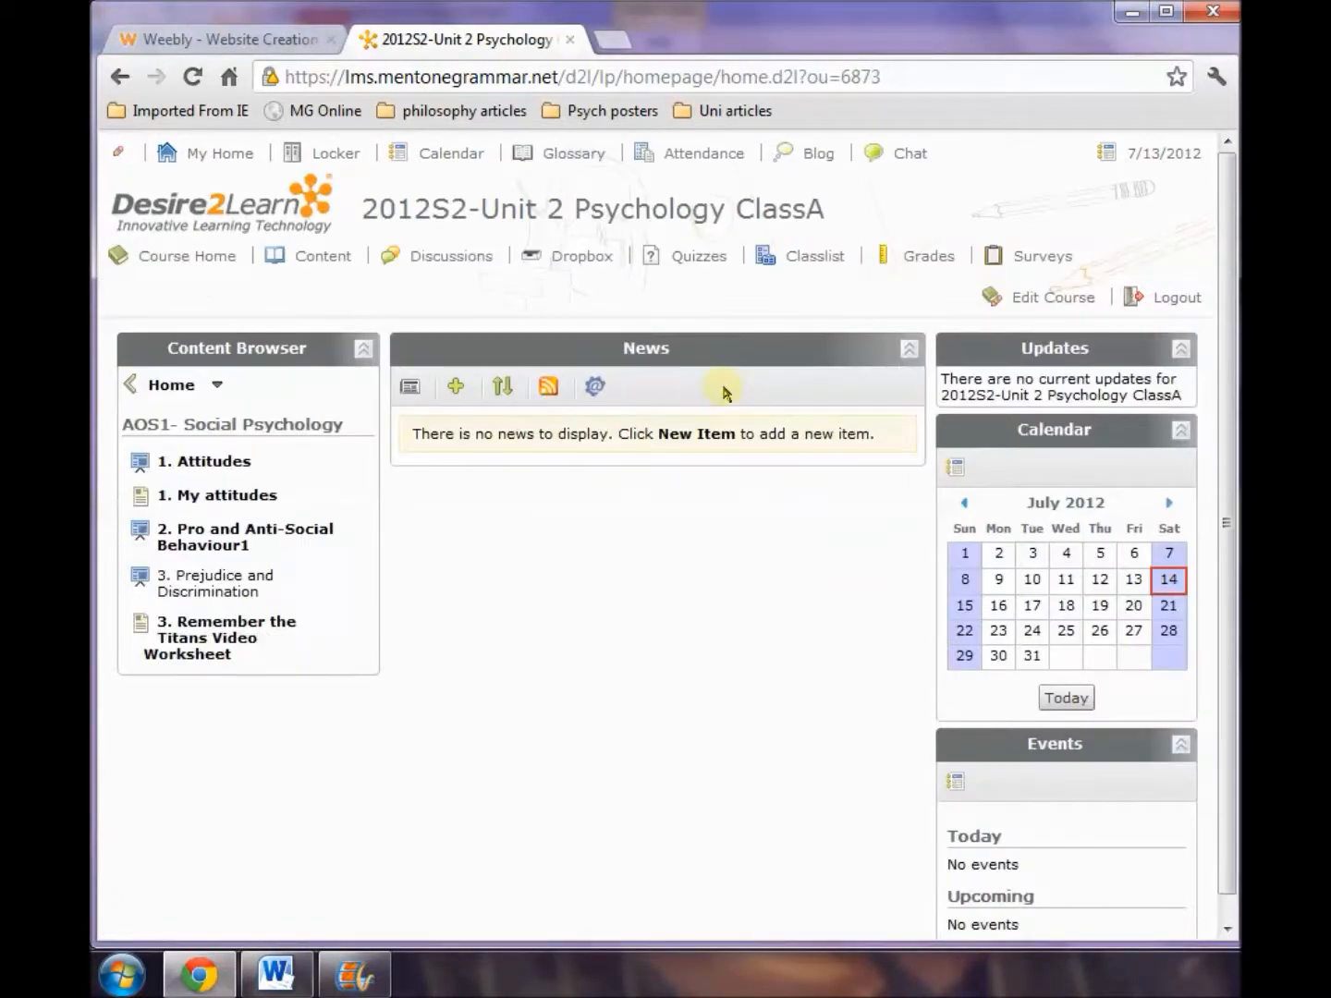
click(167, 385)
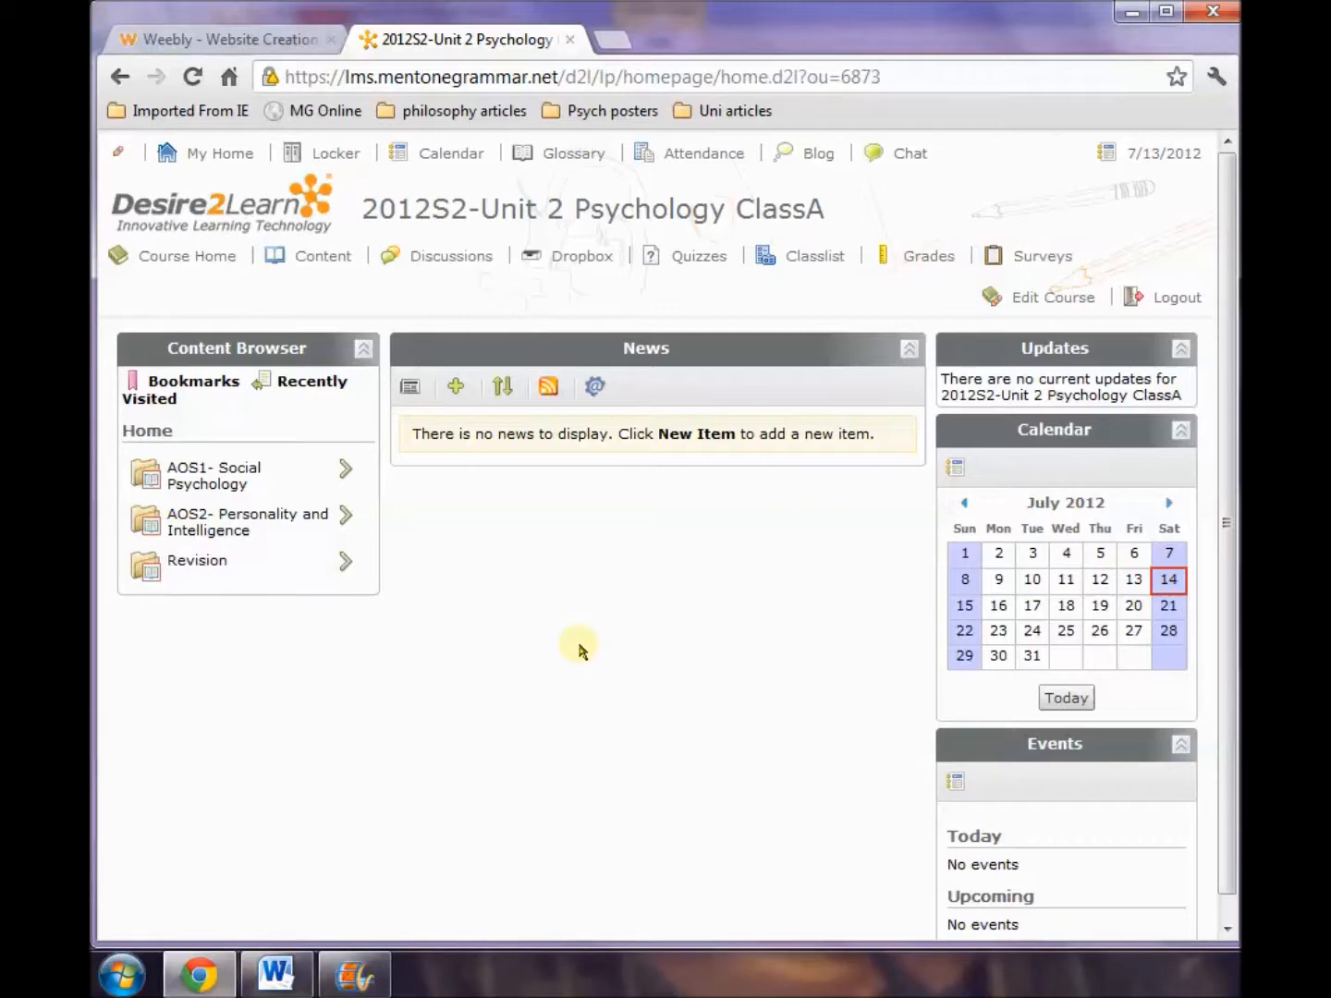
click(1085, 306)
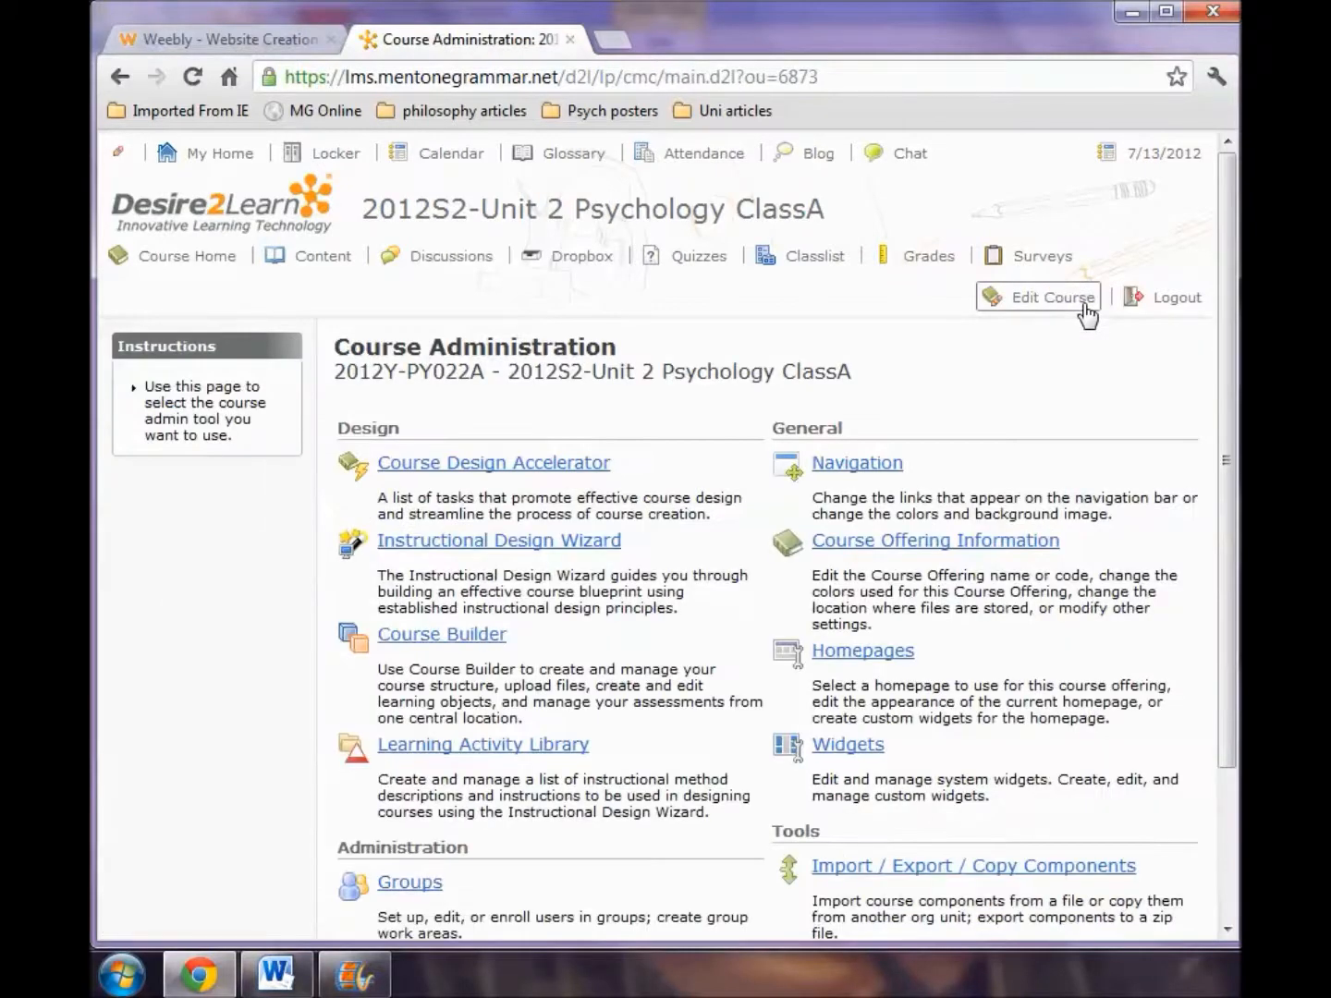
click(472, 647)
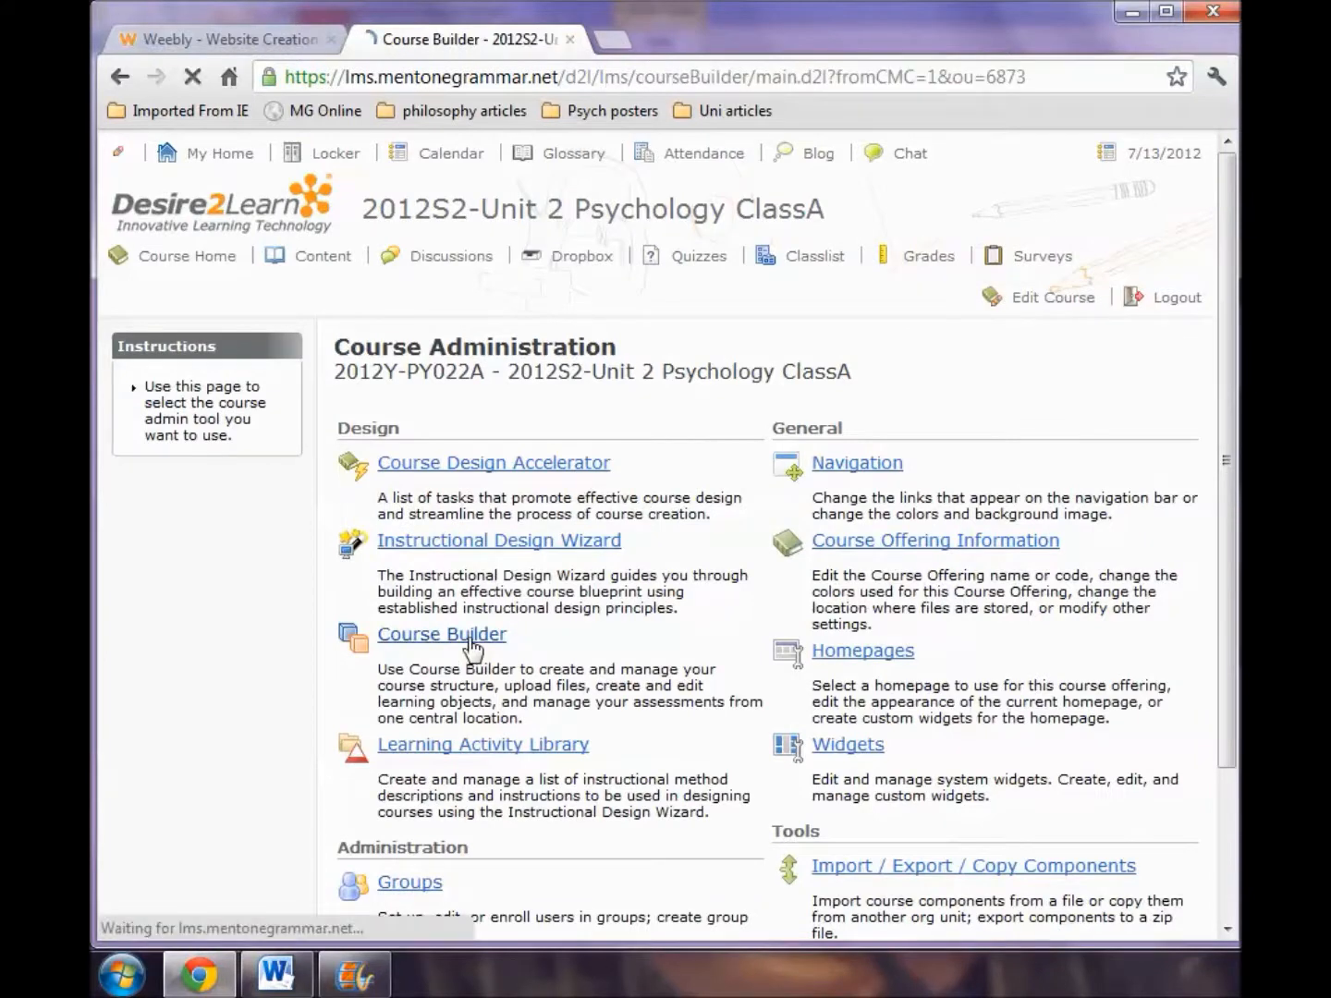
Start a new discussion in the AOS1- Social Psychology module and create a forum for it titled "Unit 2 Psychology Forum".
drag(372, 572, 401, 669)
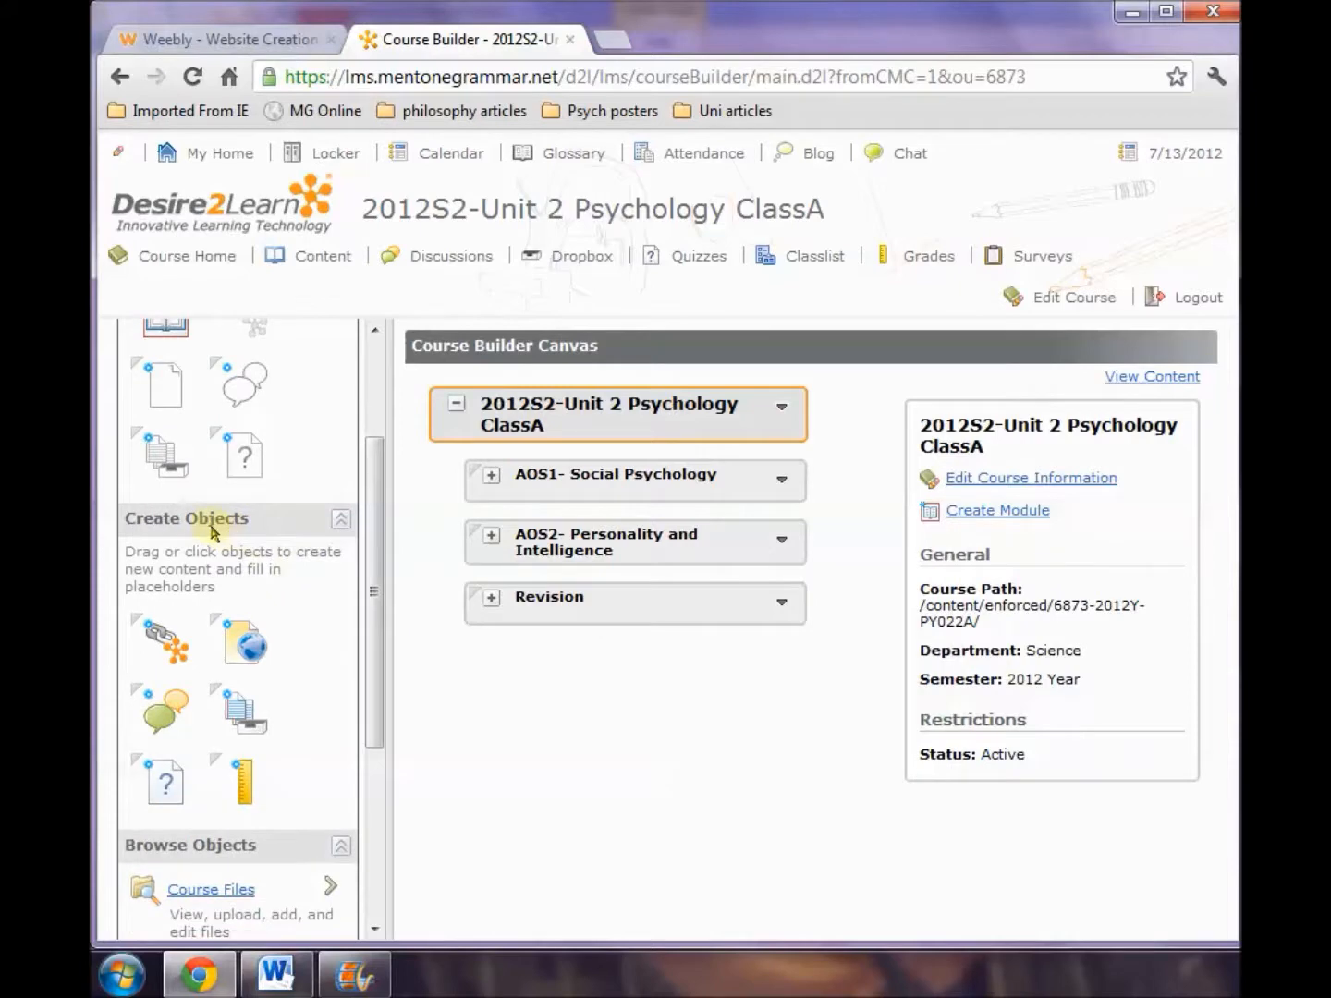
drag(164, 737, 547, 482)
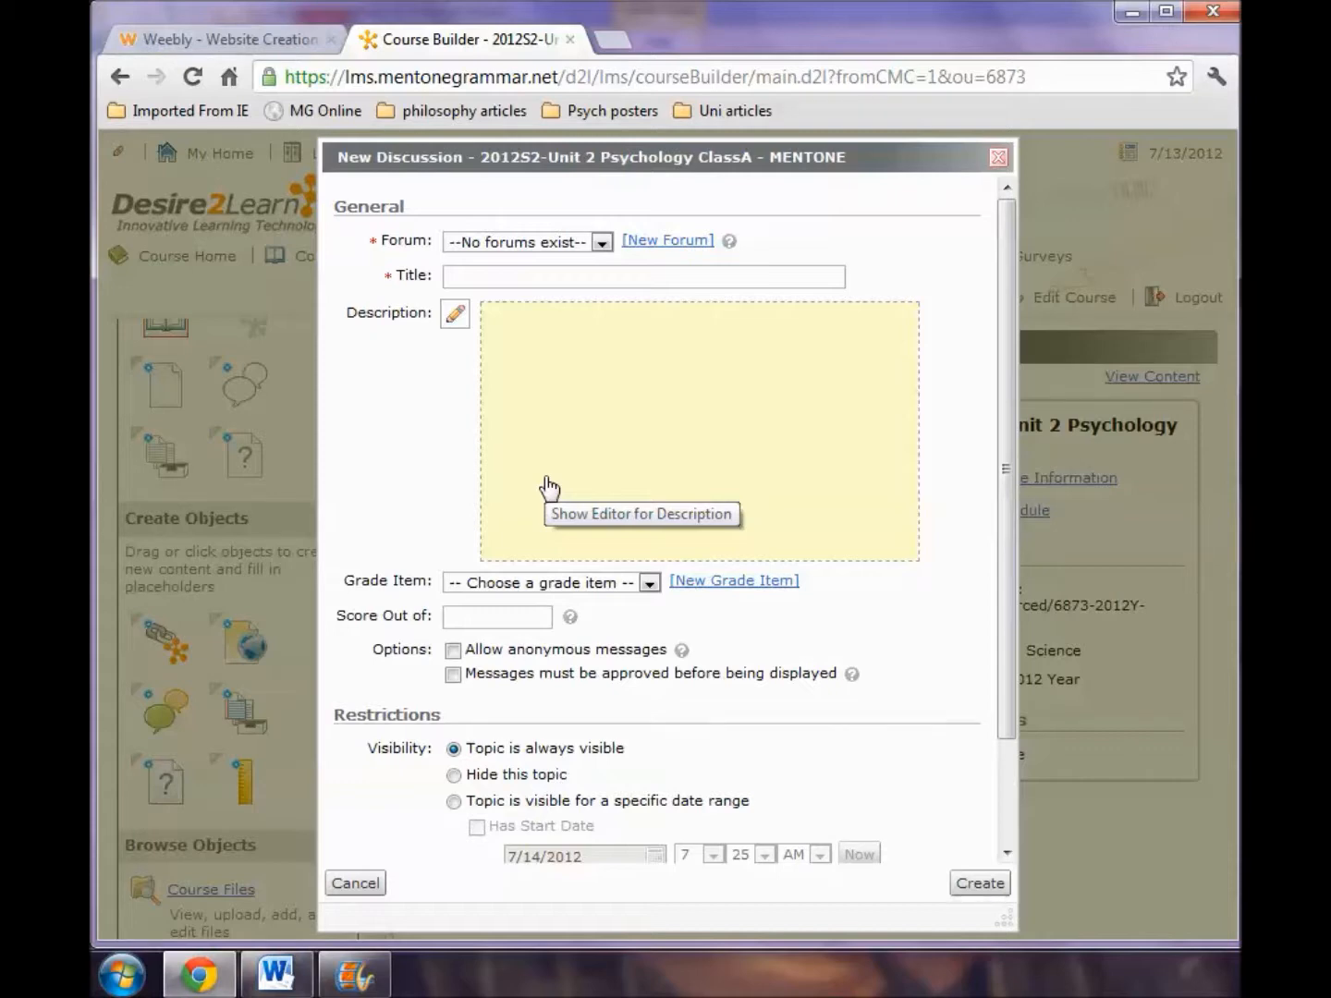
click(651, 244)
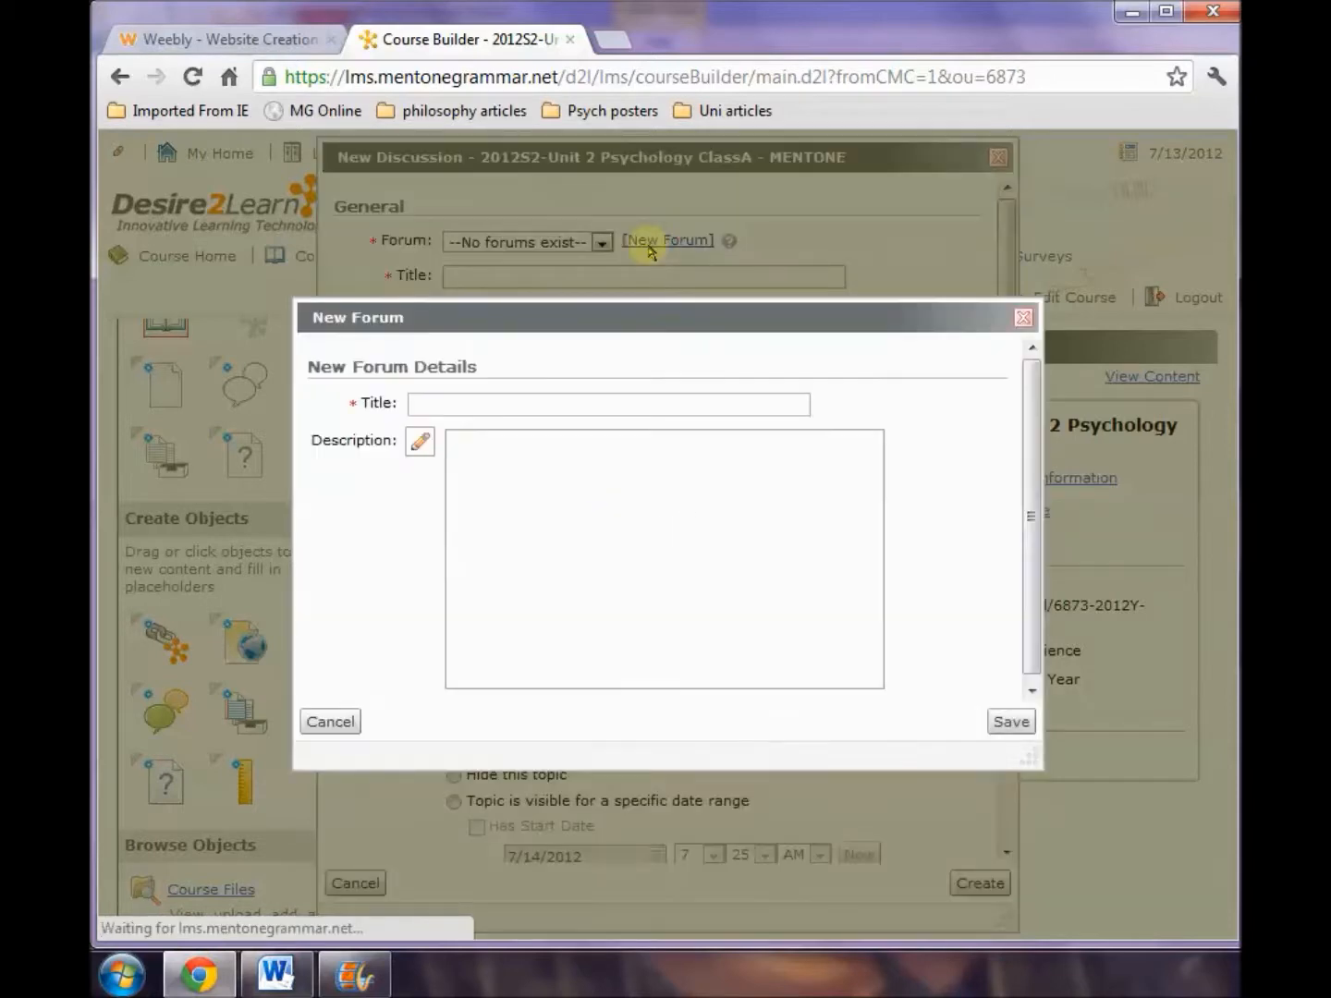
click(530, 409)
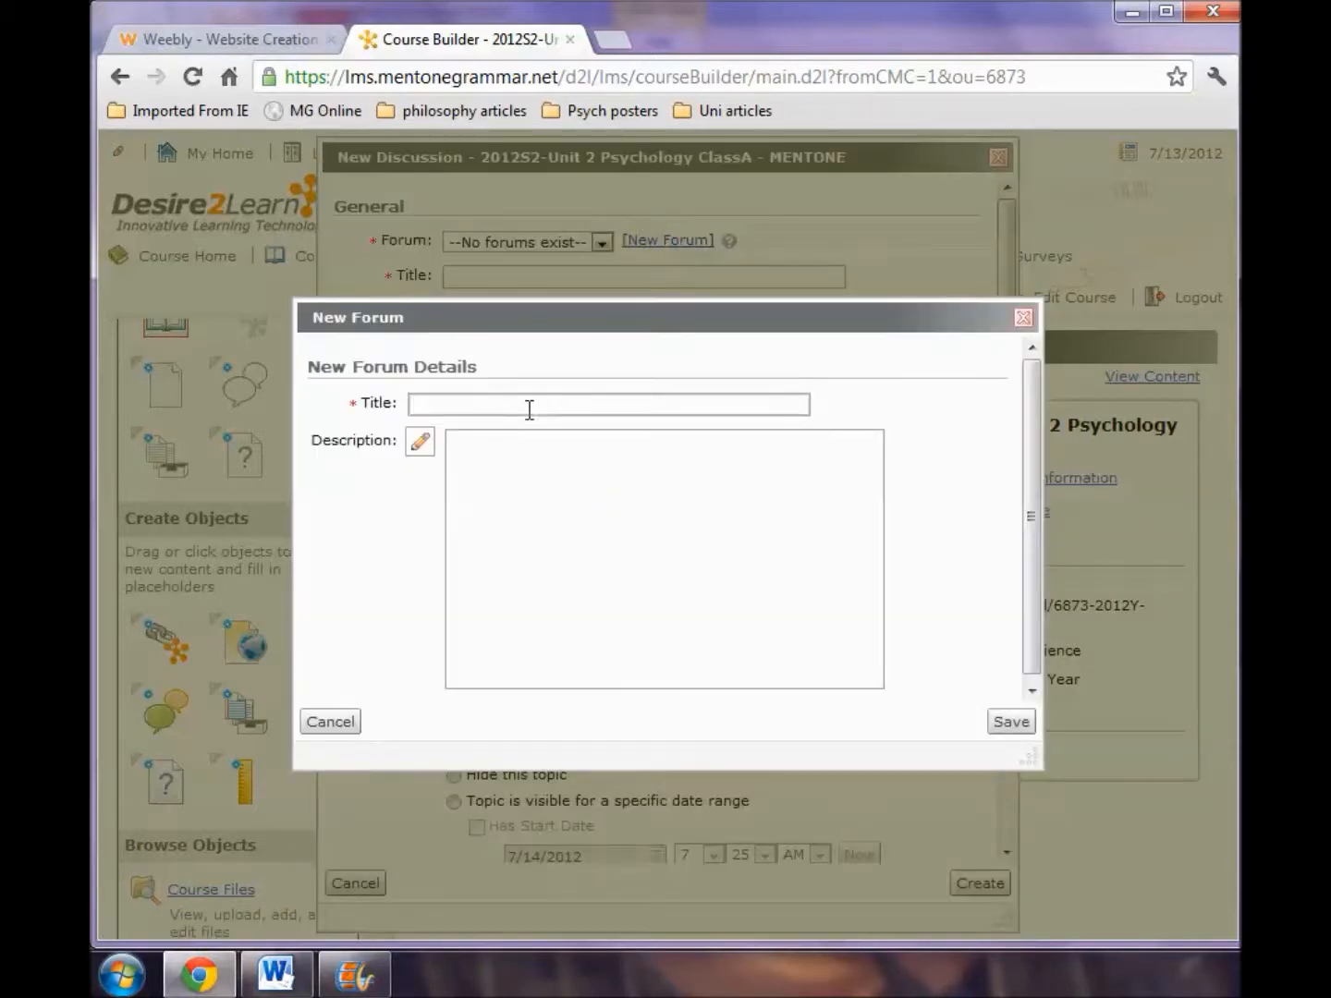
text(Unit 2 Ps)
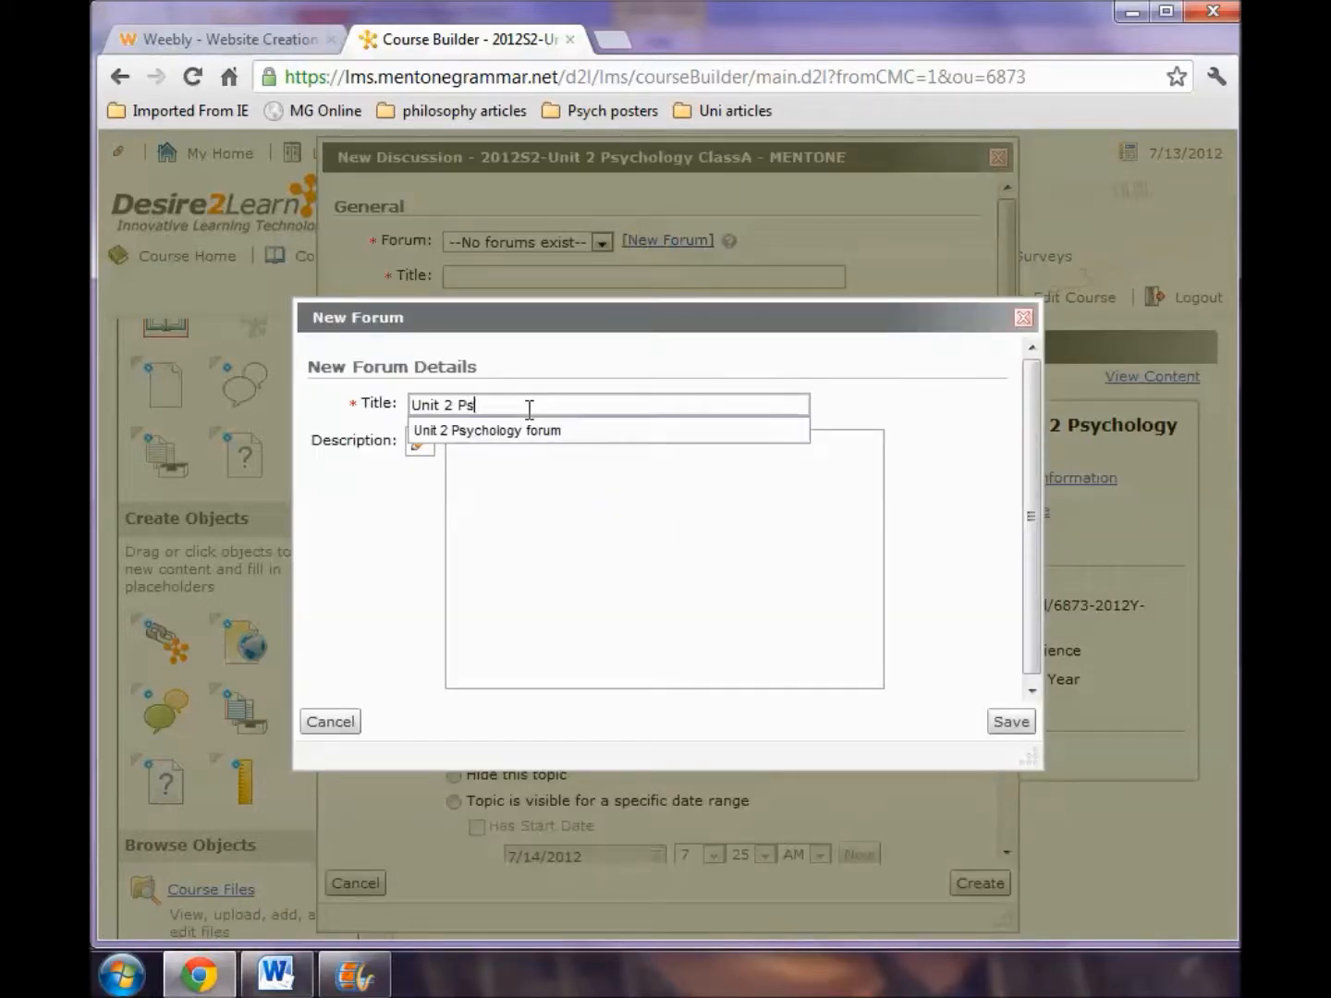
text(ychology Forum)
click(1010, 727)
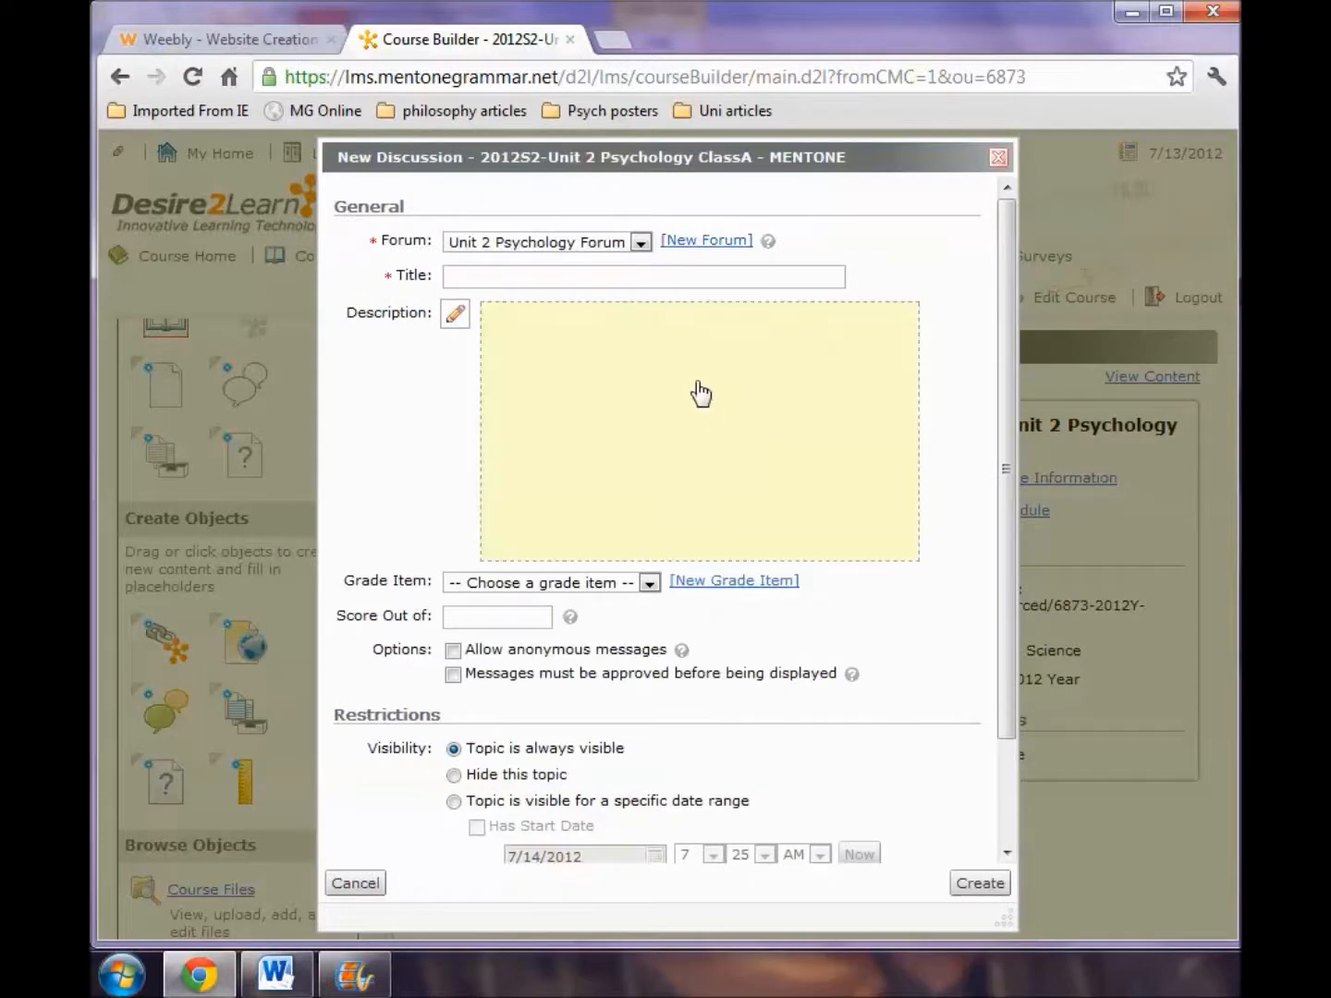
Title the discussion topic "What attitude do you have that is hard to change?".
click(661, 275)
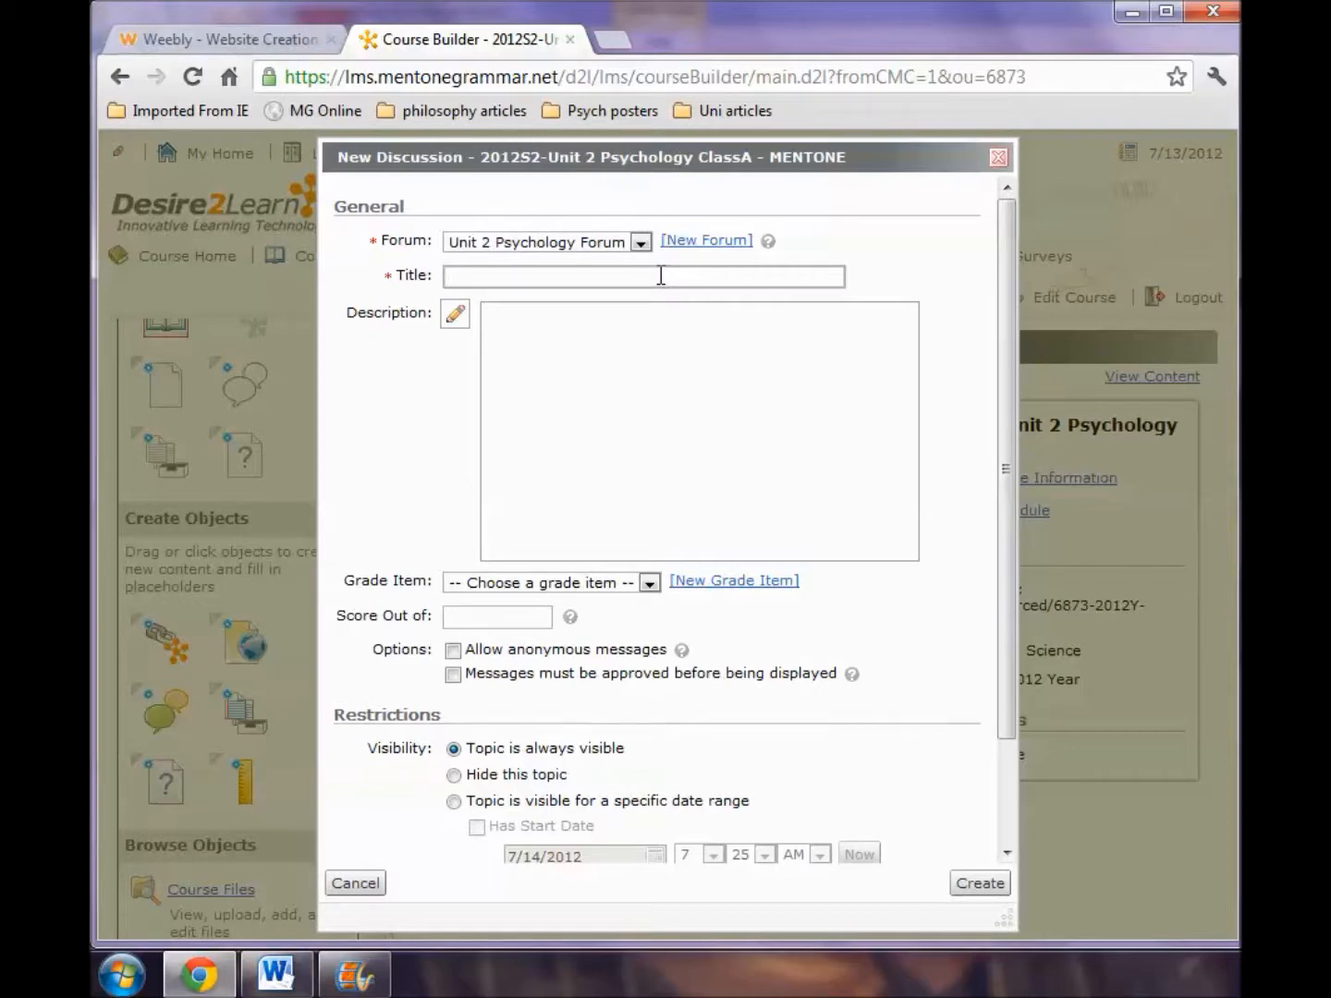
text(What attitude do you have that is)
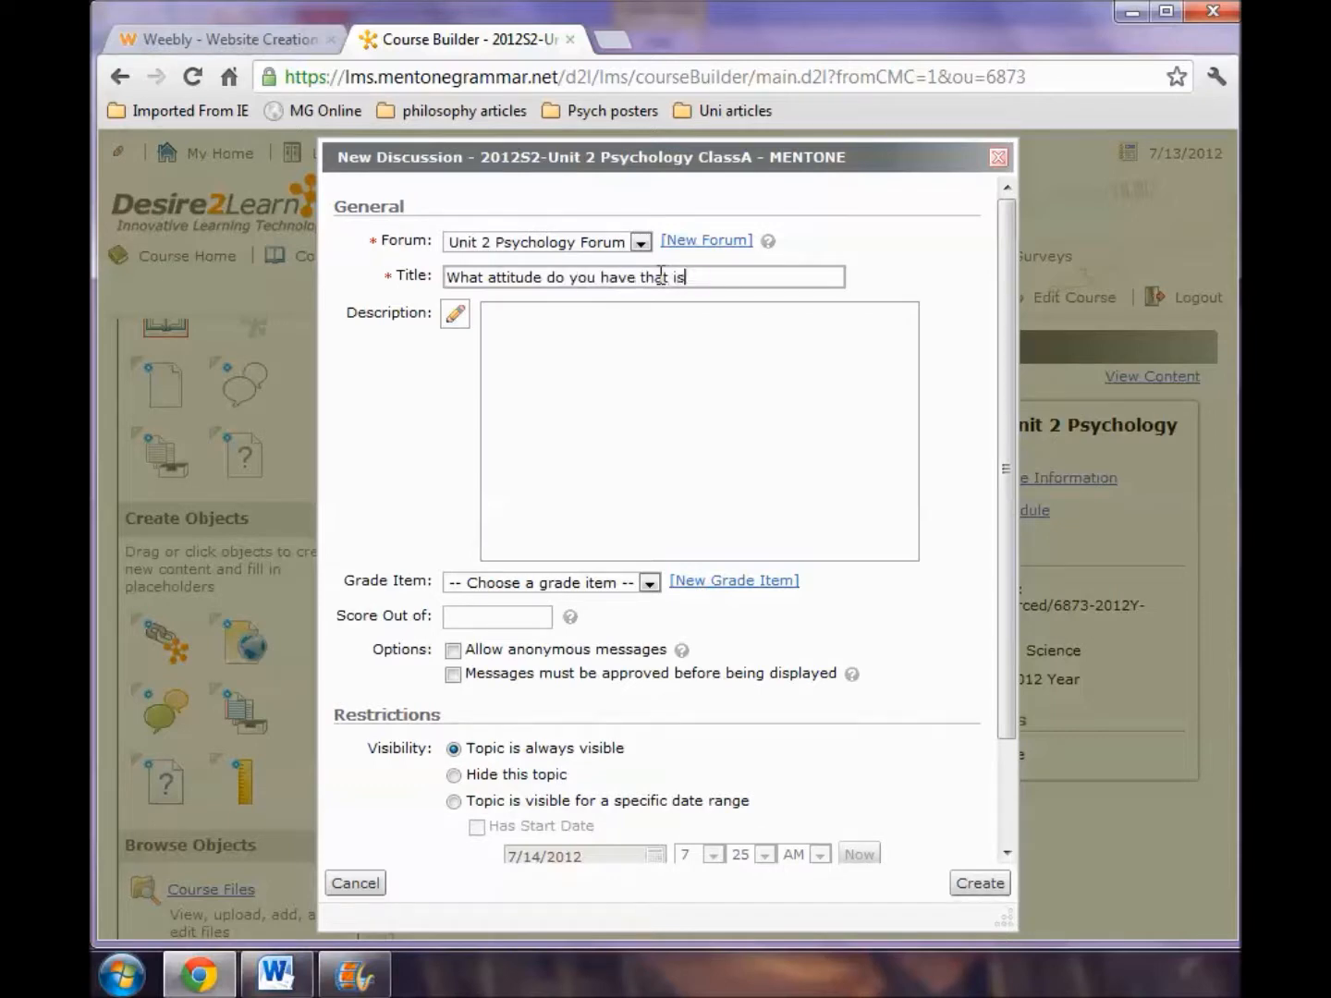
text( hard to change?)
Restrict the topic's visibility to a specific date range with a start date of 7/16/2012.
drag(1006, 594, 1008, 670)
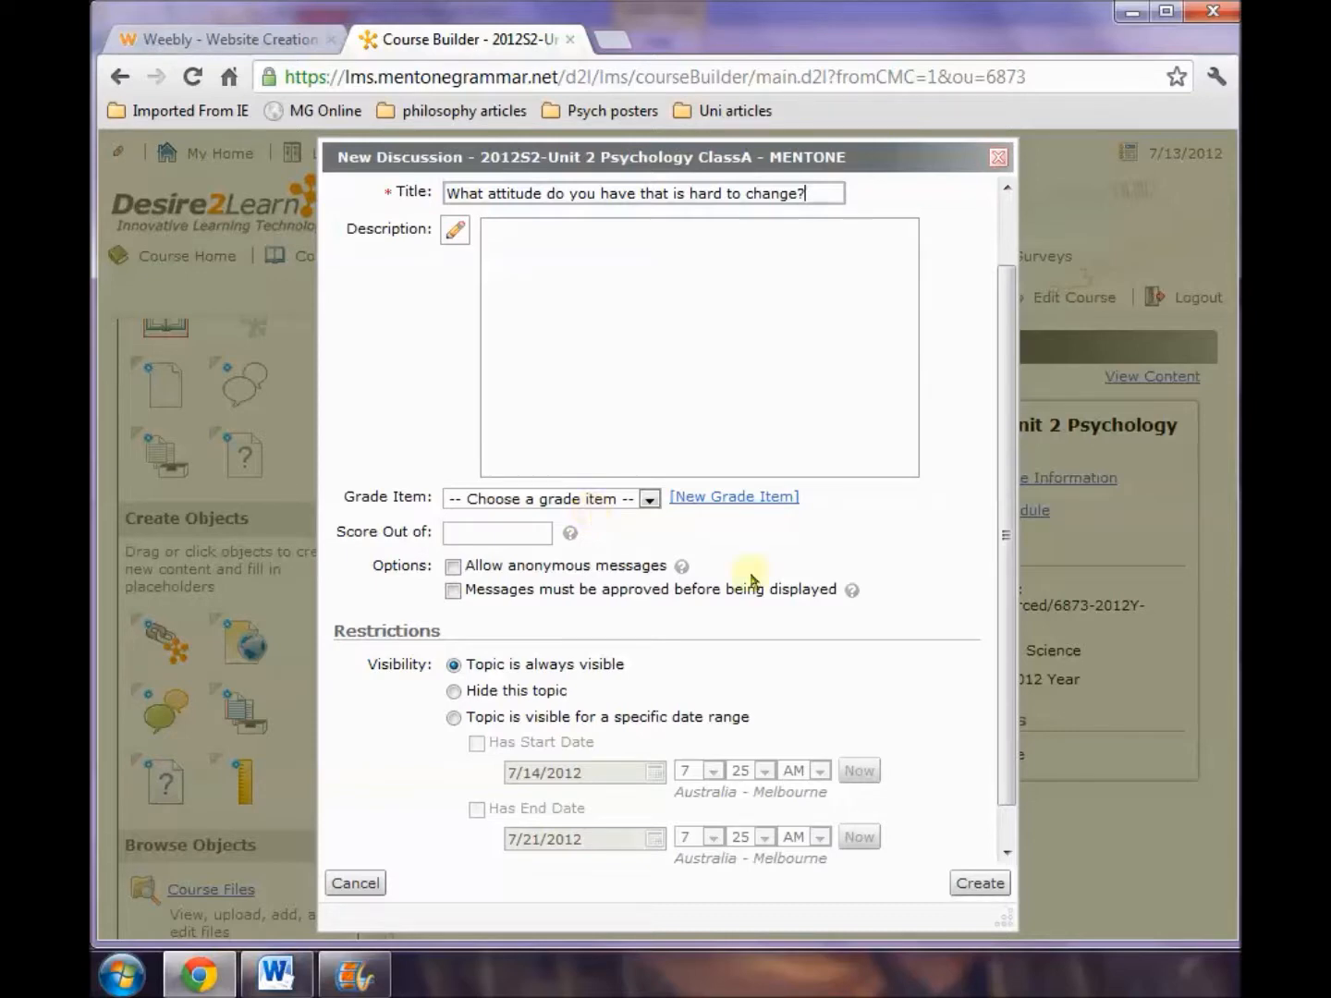
drag(1010, 786, 1017, 818)
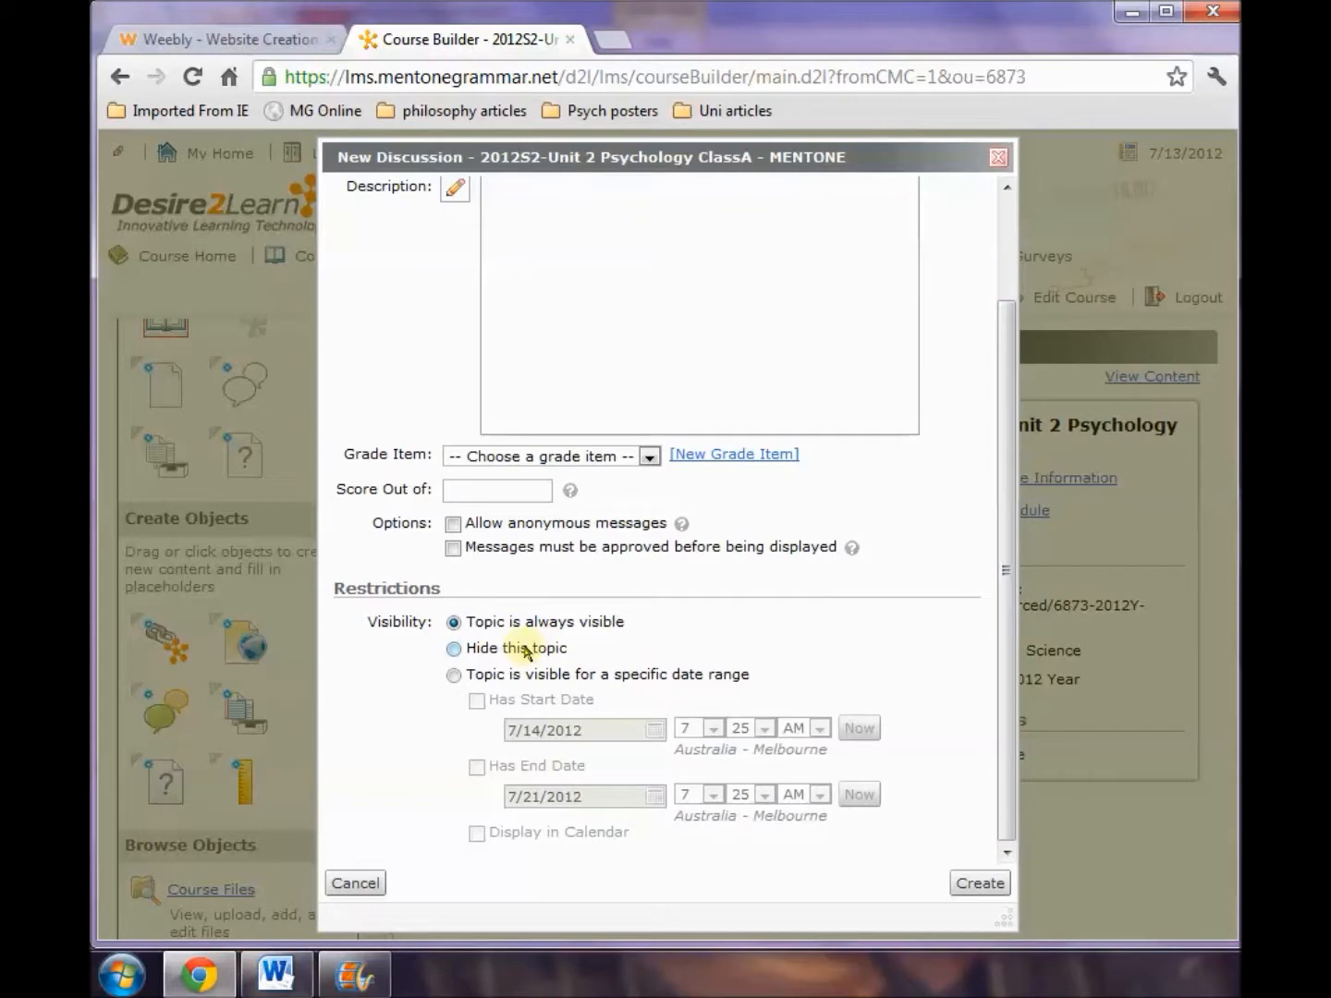
click(454, 676)
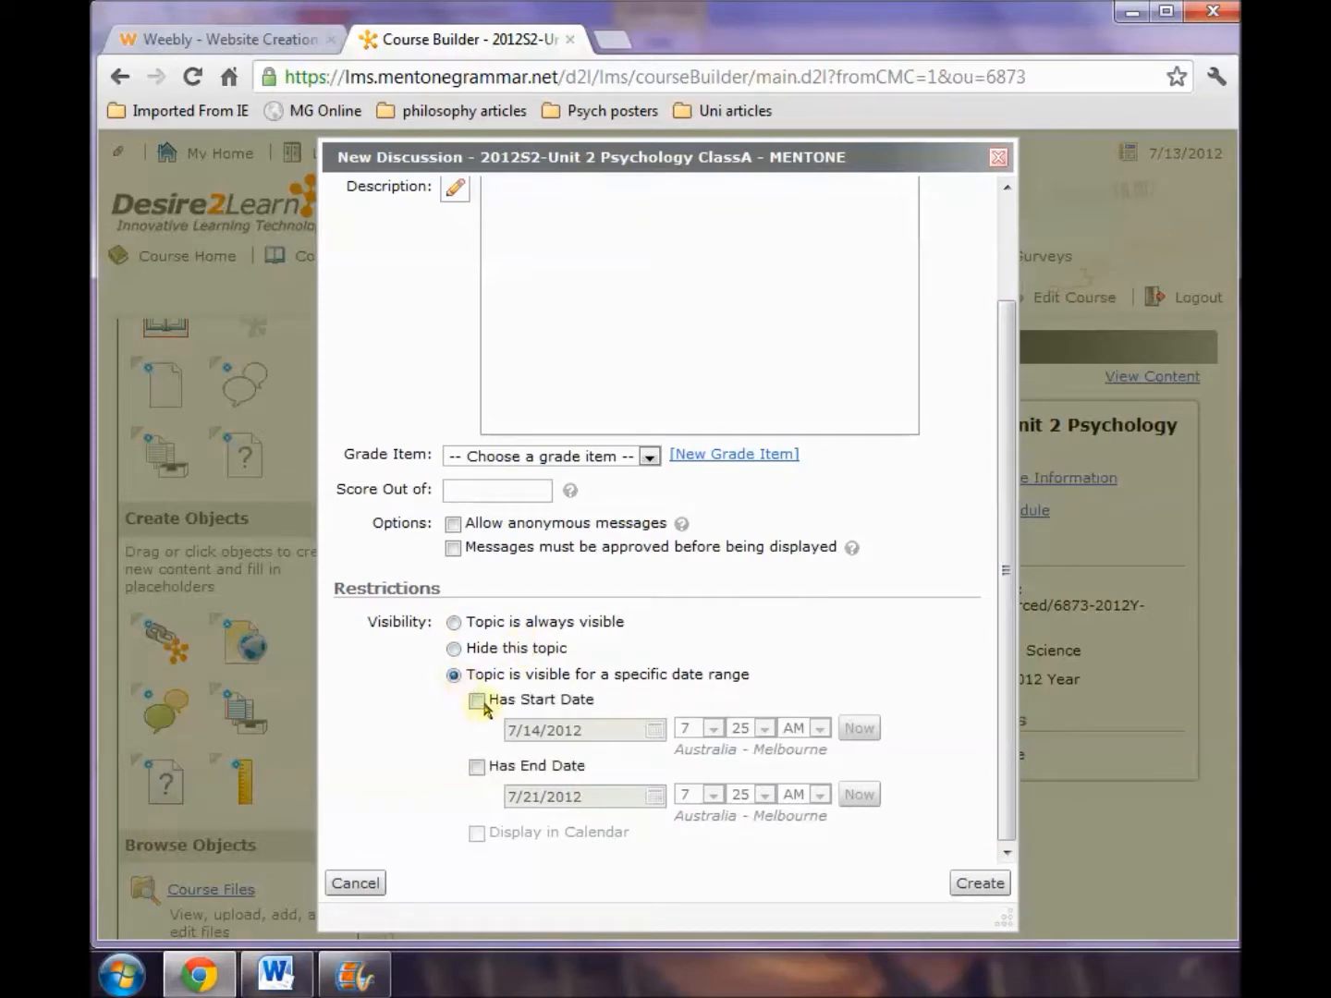
click(477, 701)
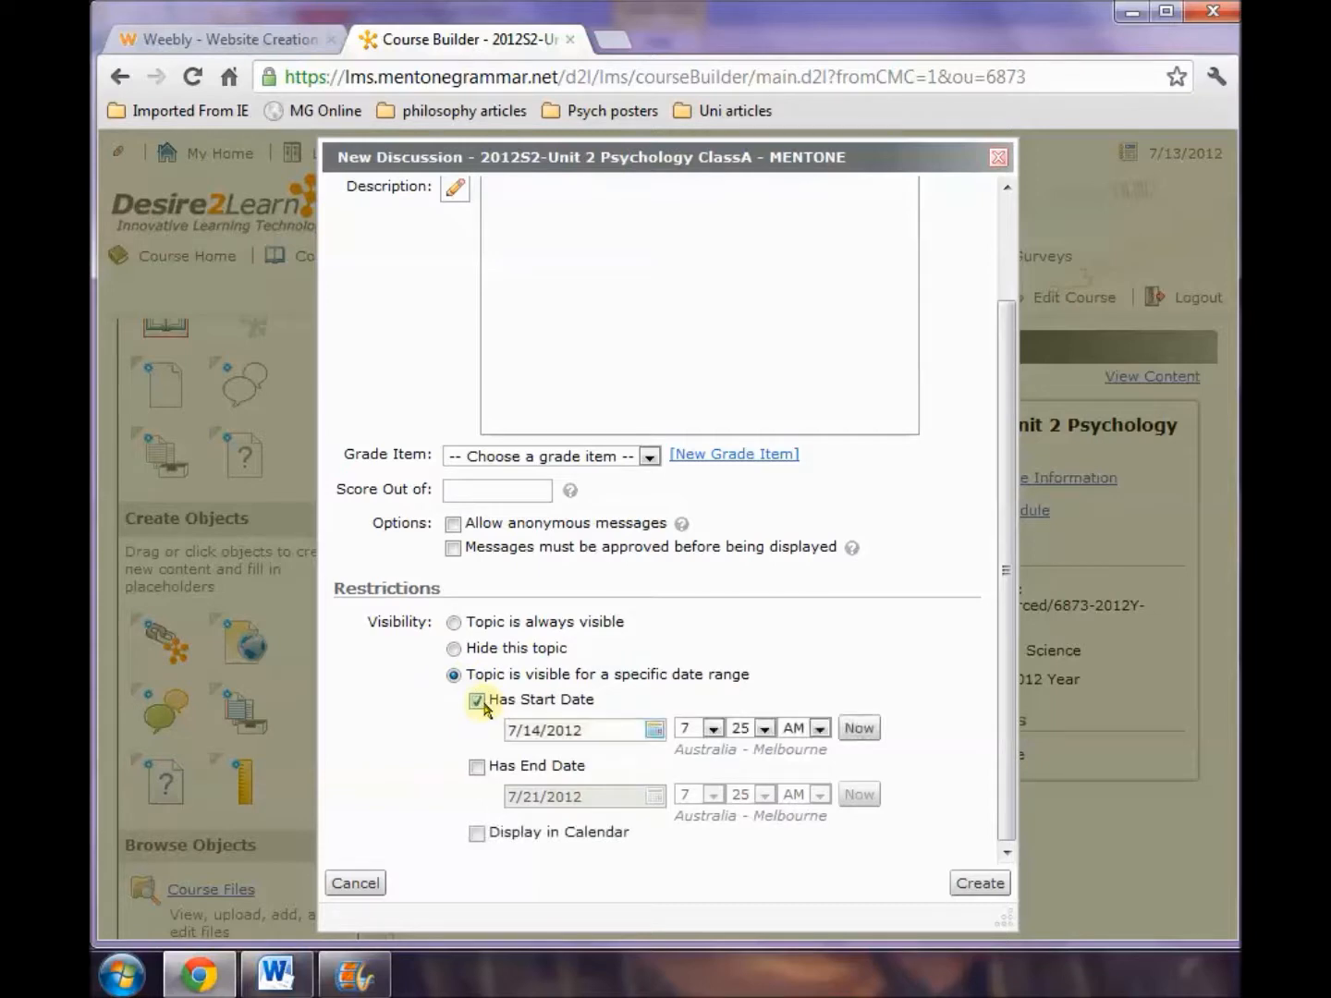
click(654, 731)
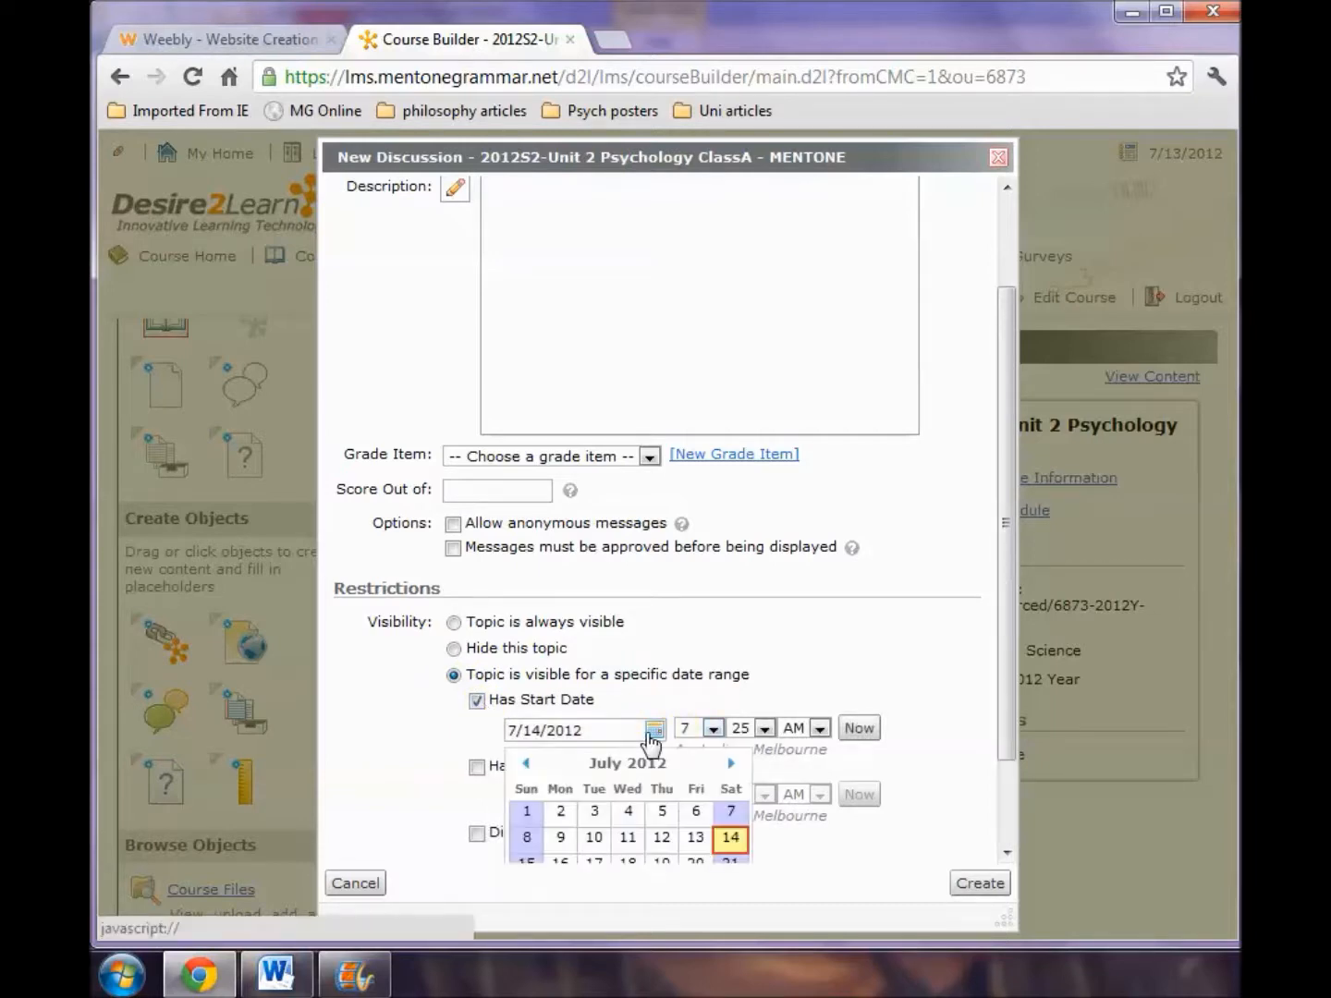
click(560, 863)
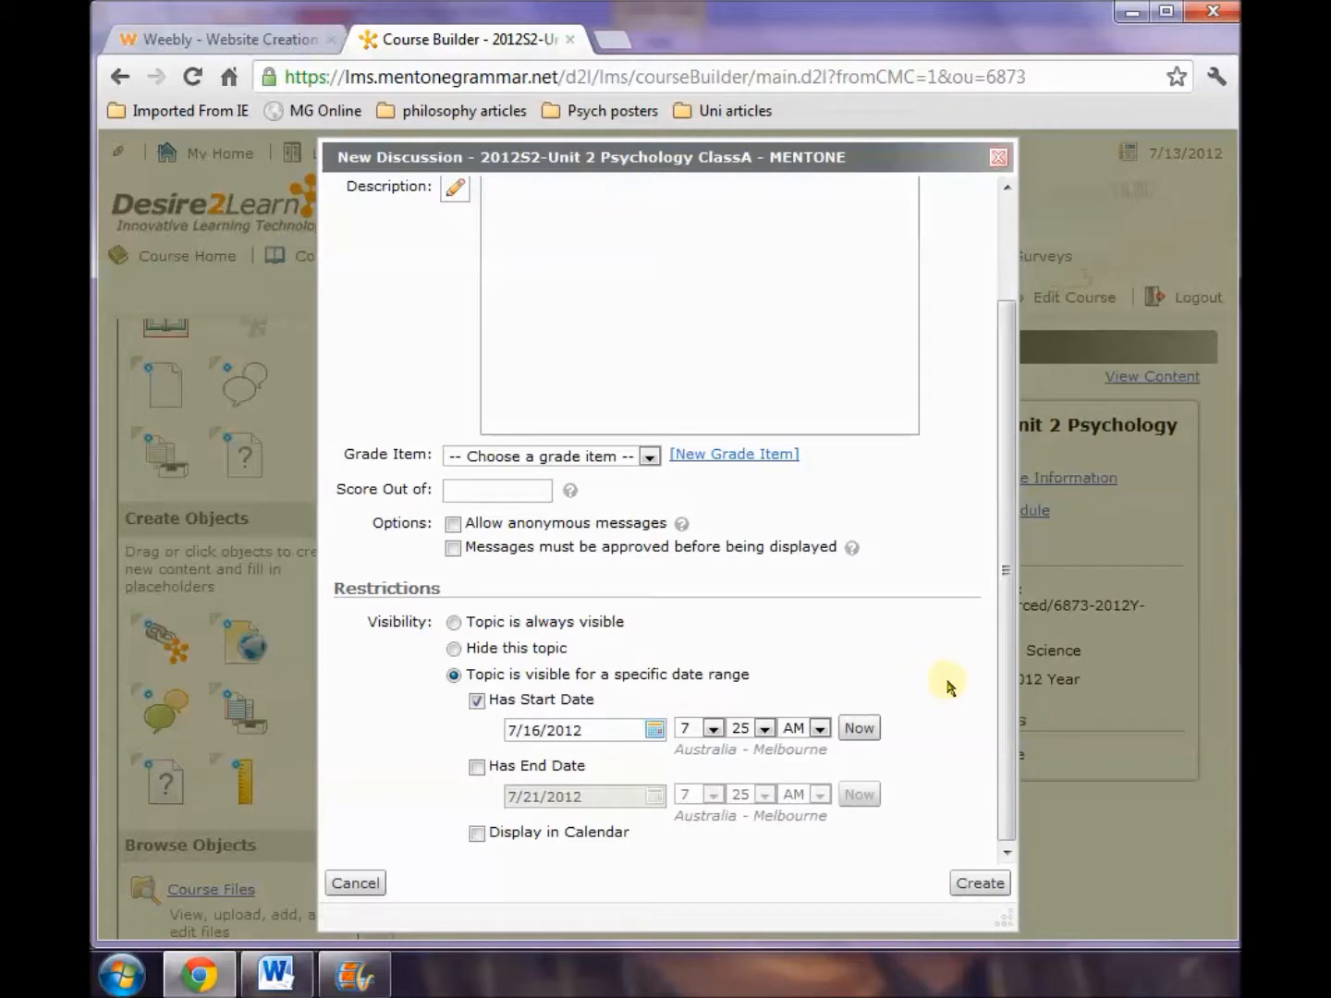
Give the topic an end date of 7/28/2012 and create the discussion.
click(477, 766)
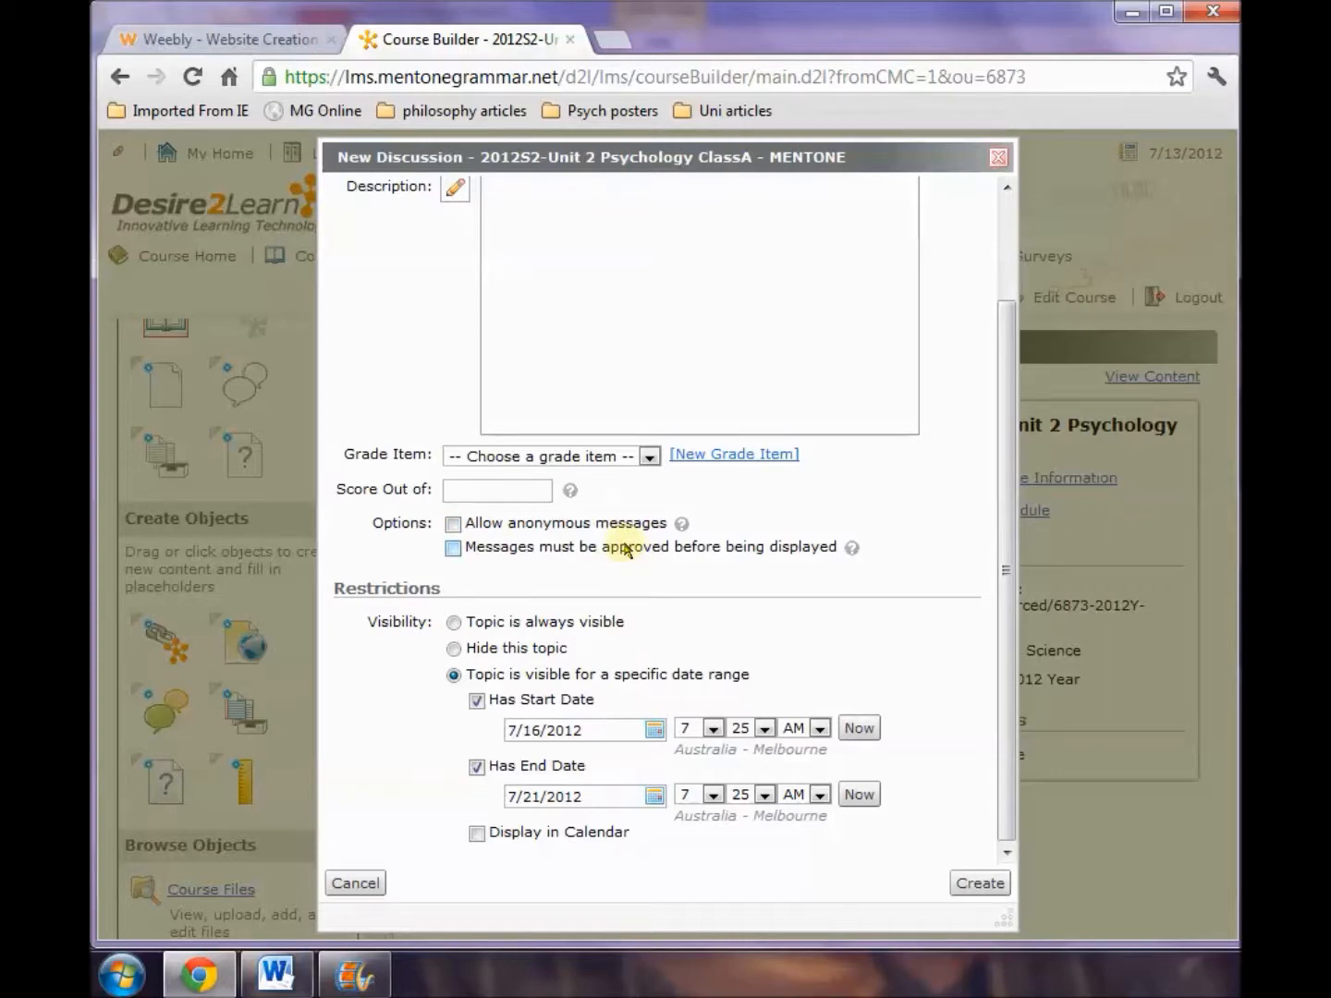
drag(1008, 534, 1008, 426)
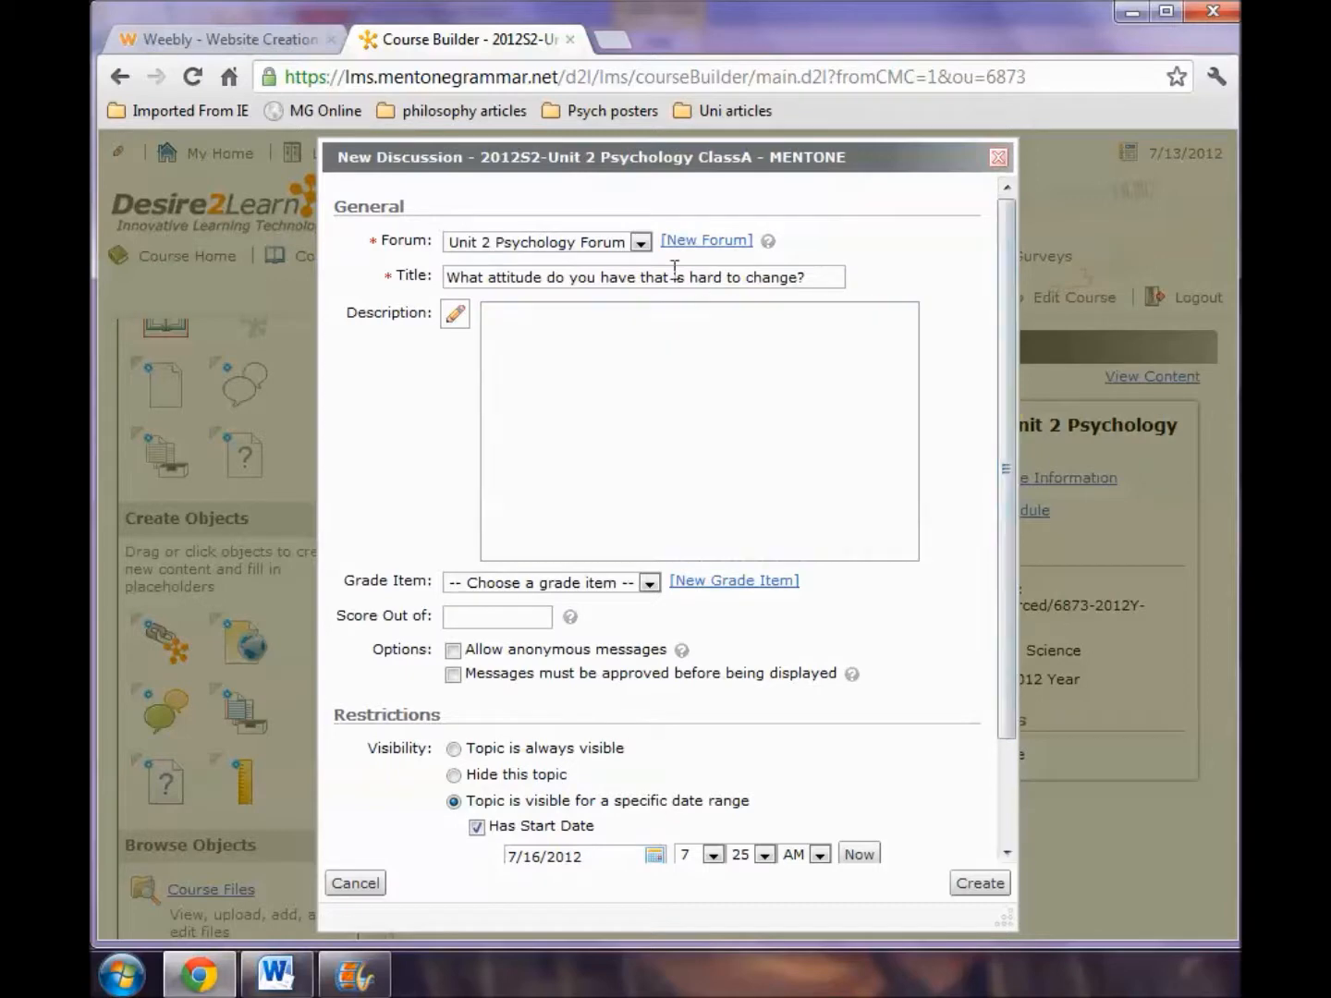
drag(1013, 550, 1015, 747)
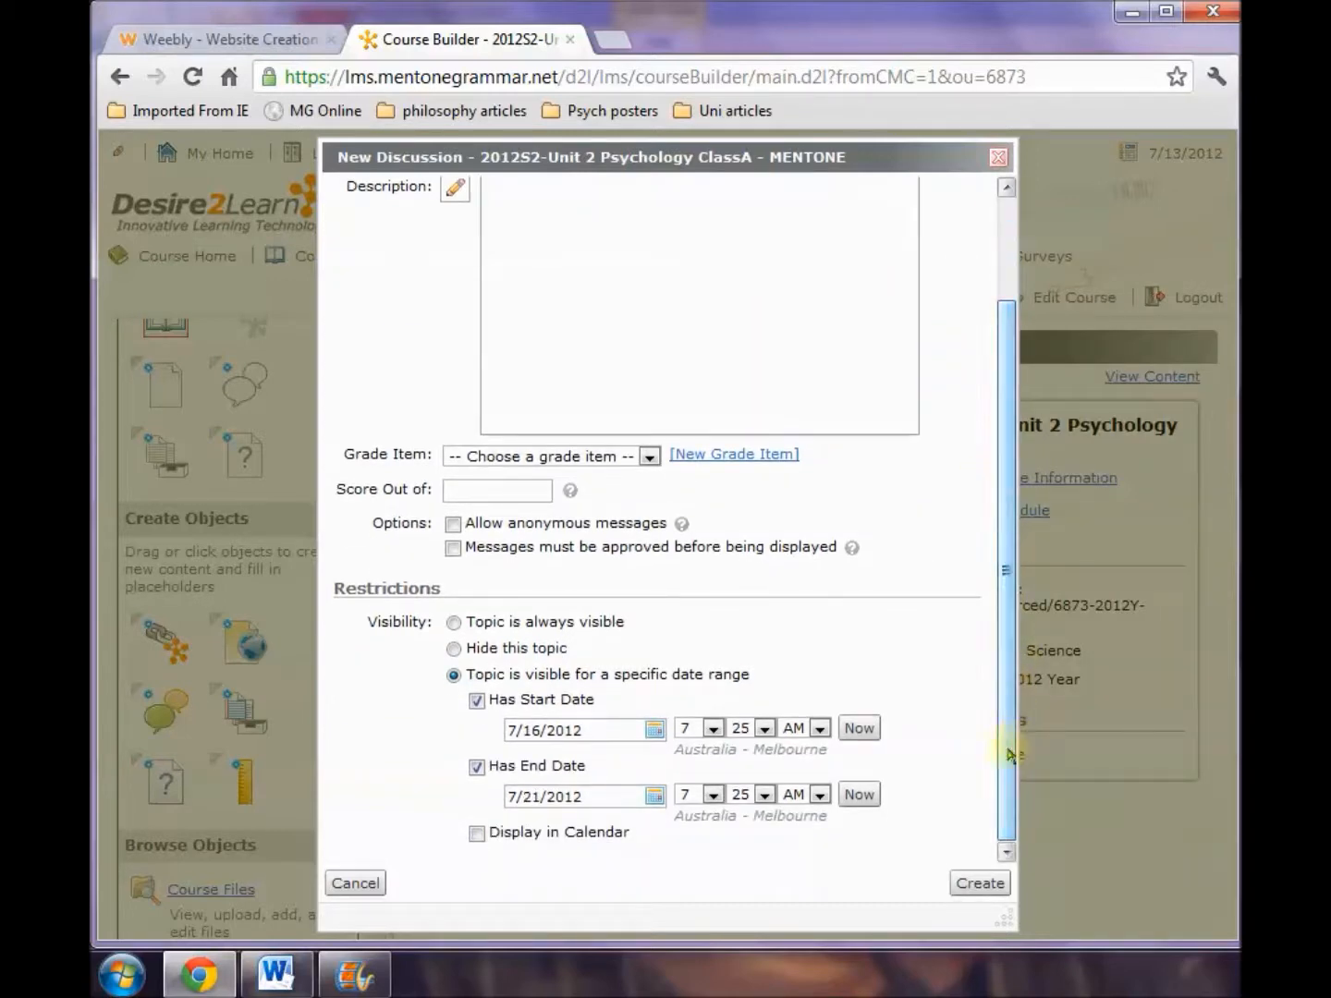
click(656, 797)
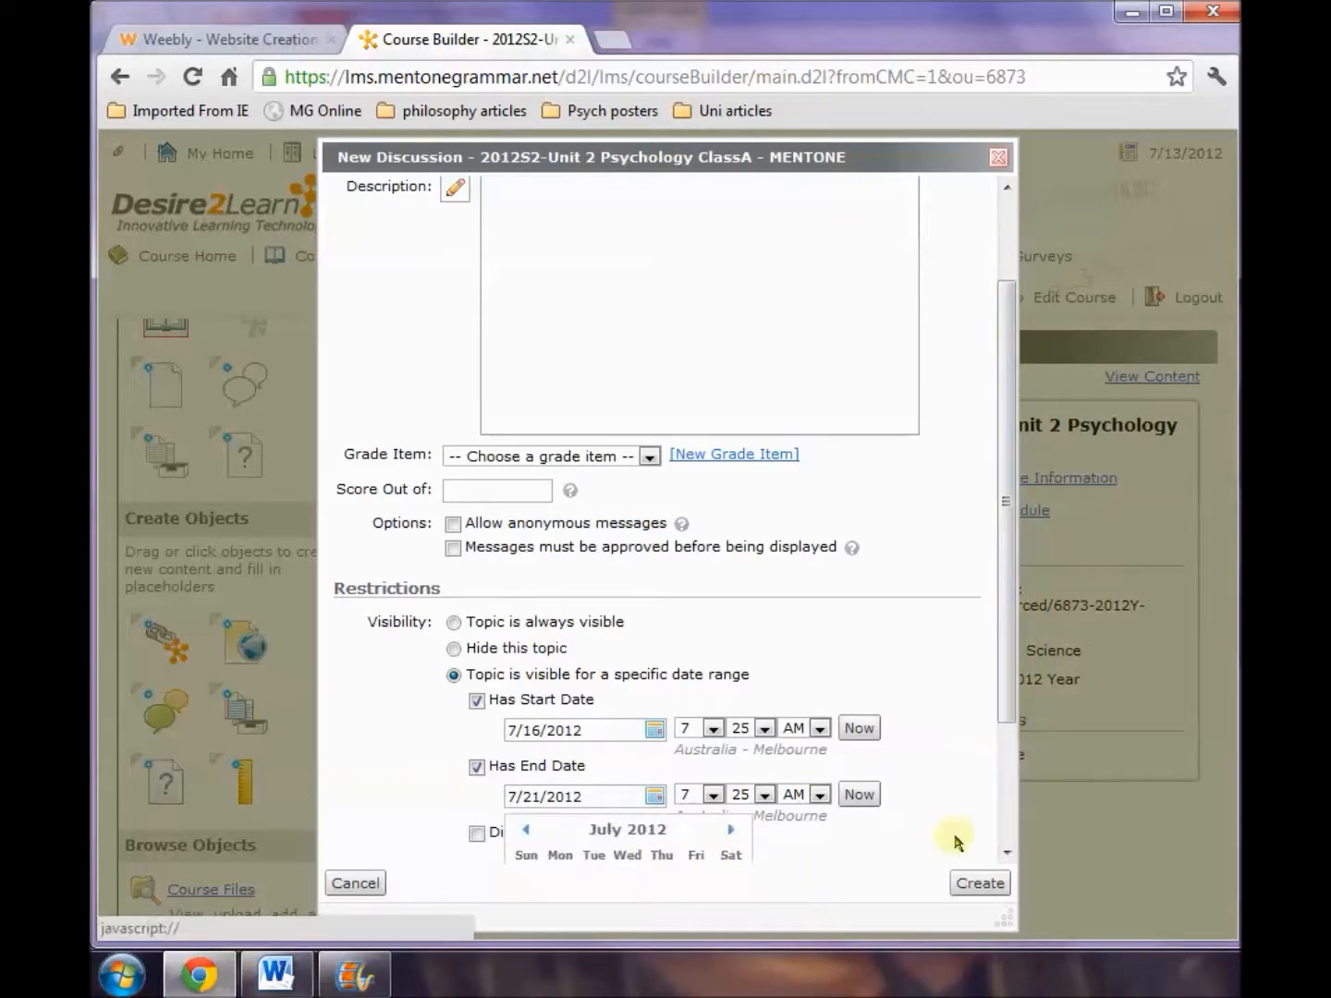
drag(1016, 629, 1021, 821)
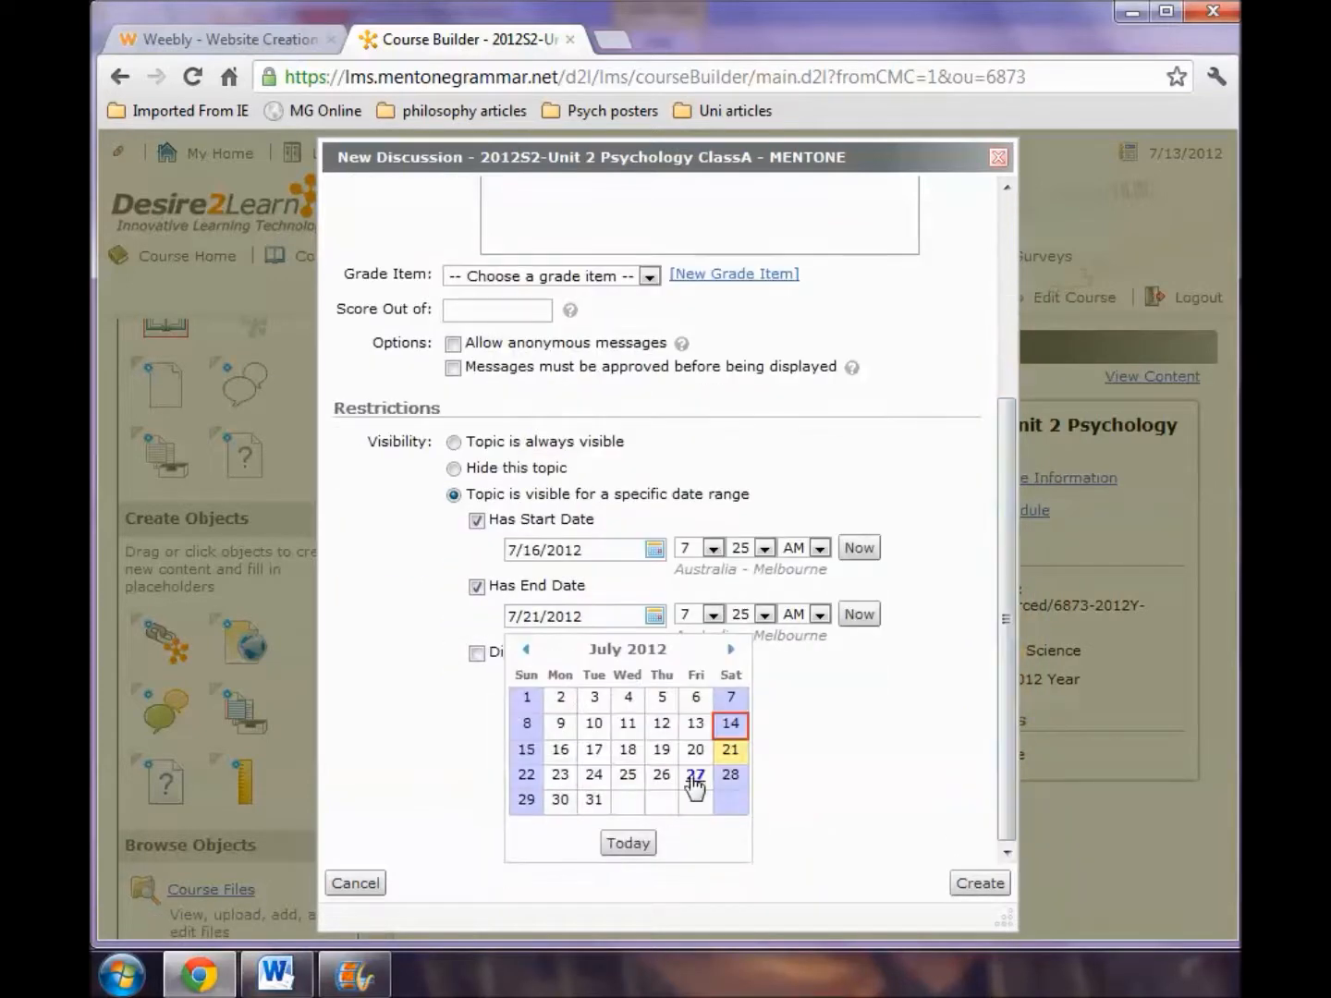
click(730, 775)
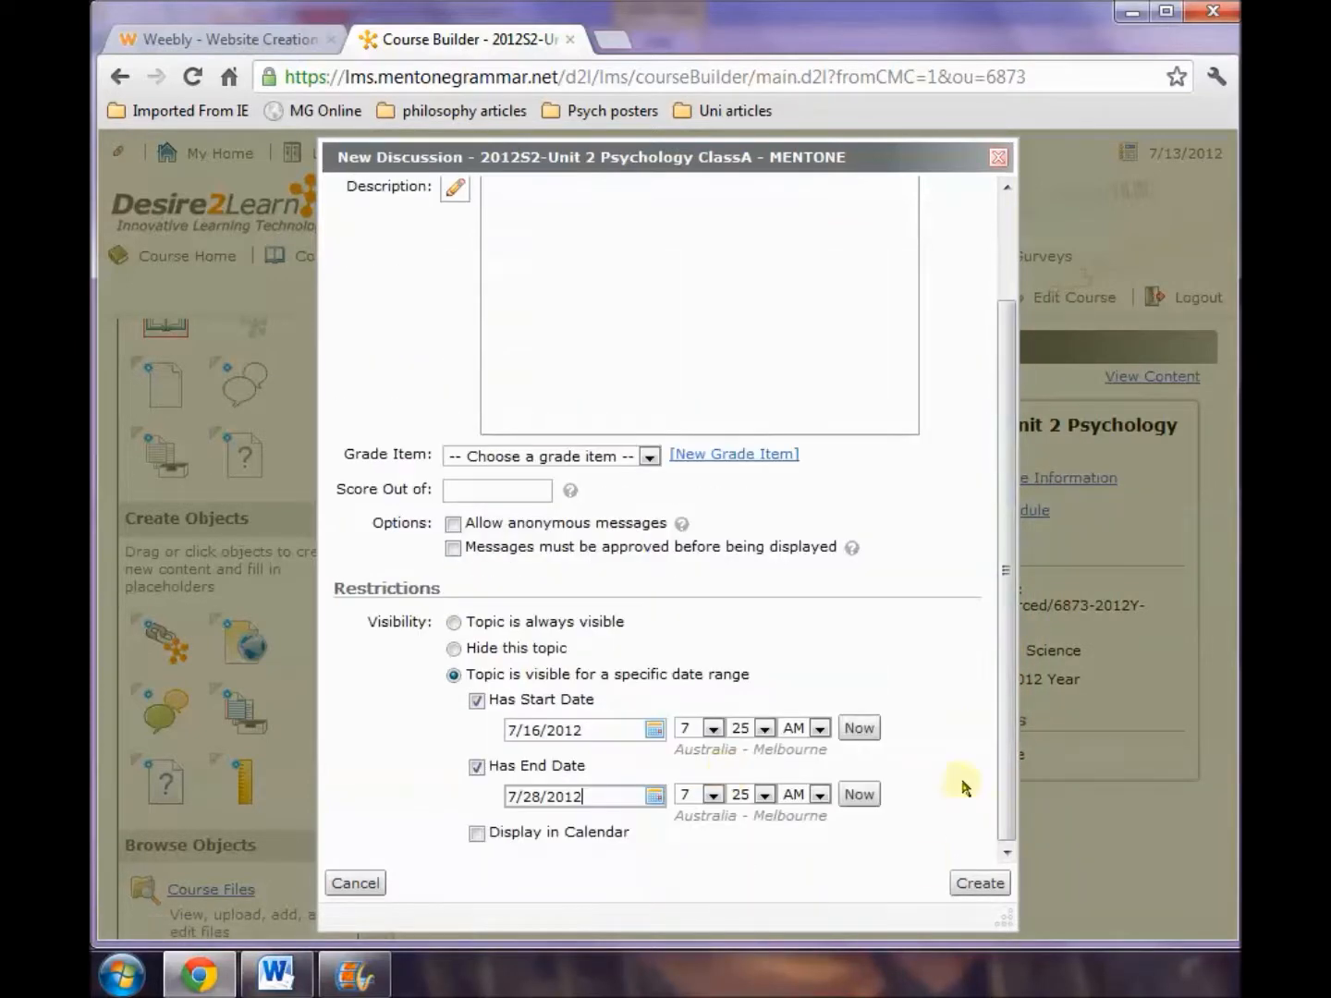
click(978, 887)
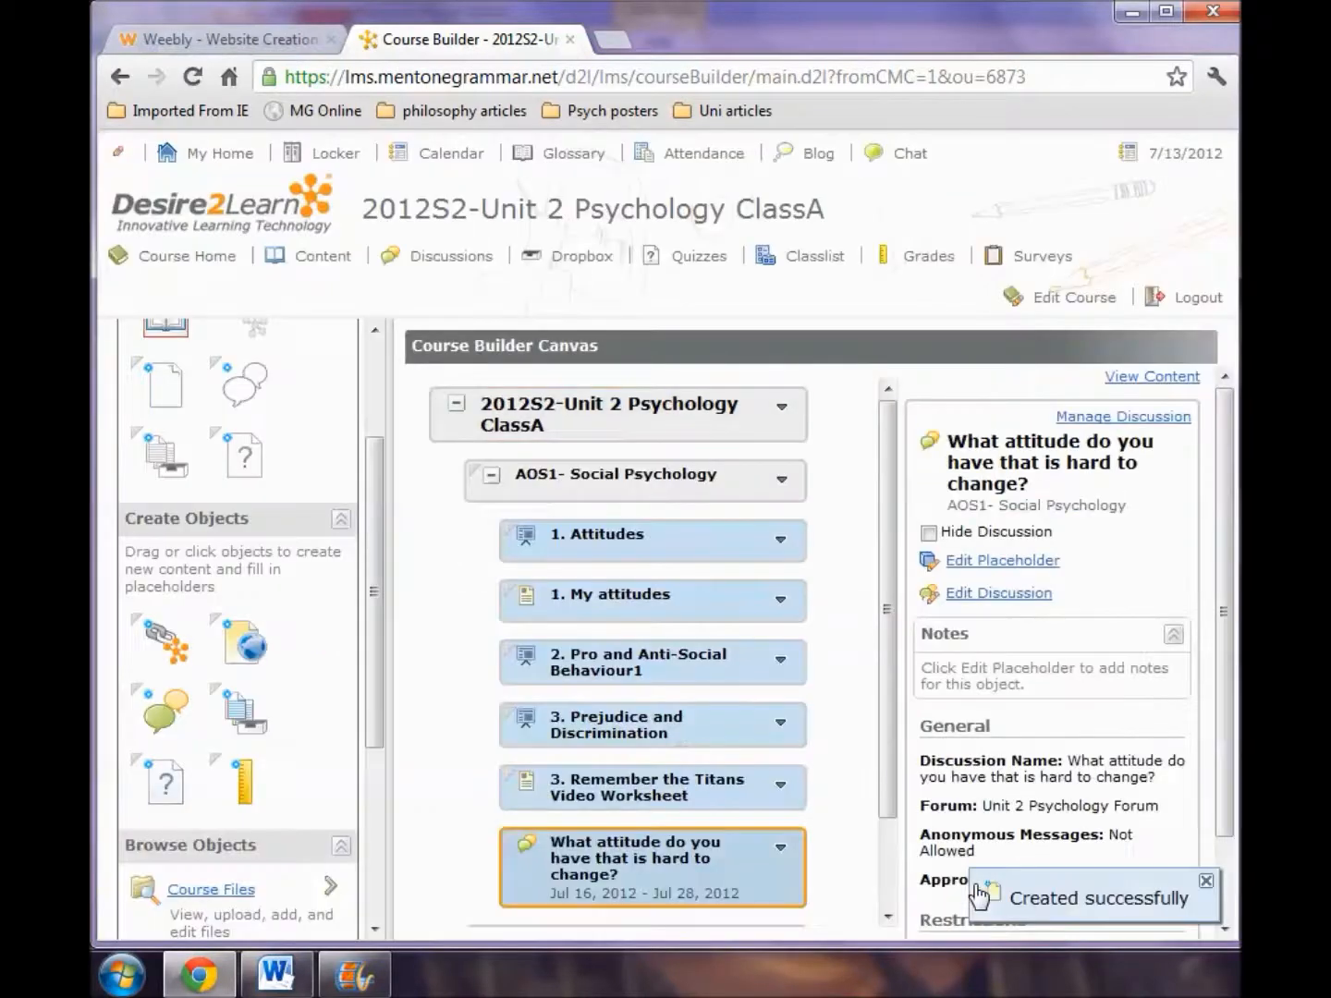
Check the new discussion under AOS1- Social Psychology and open it from the course home page's content browser.
mouse_move(885, 654)
mouse_down()
mouse_move(883, 751)
mouse_move(883, 682)
mouse_up()
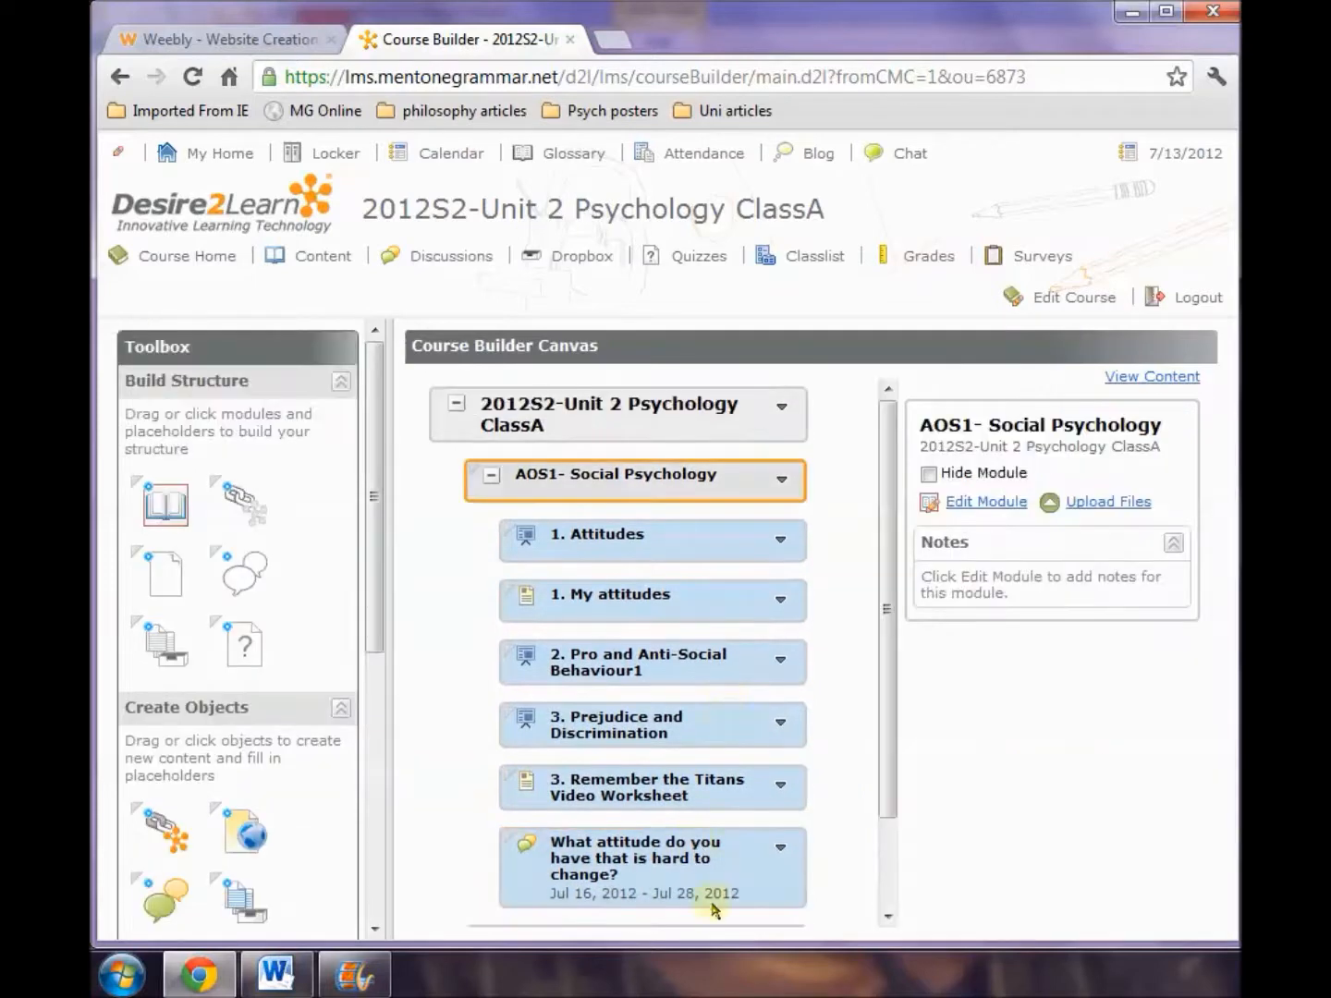
drag(890, 793, 894, 835)
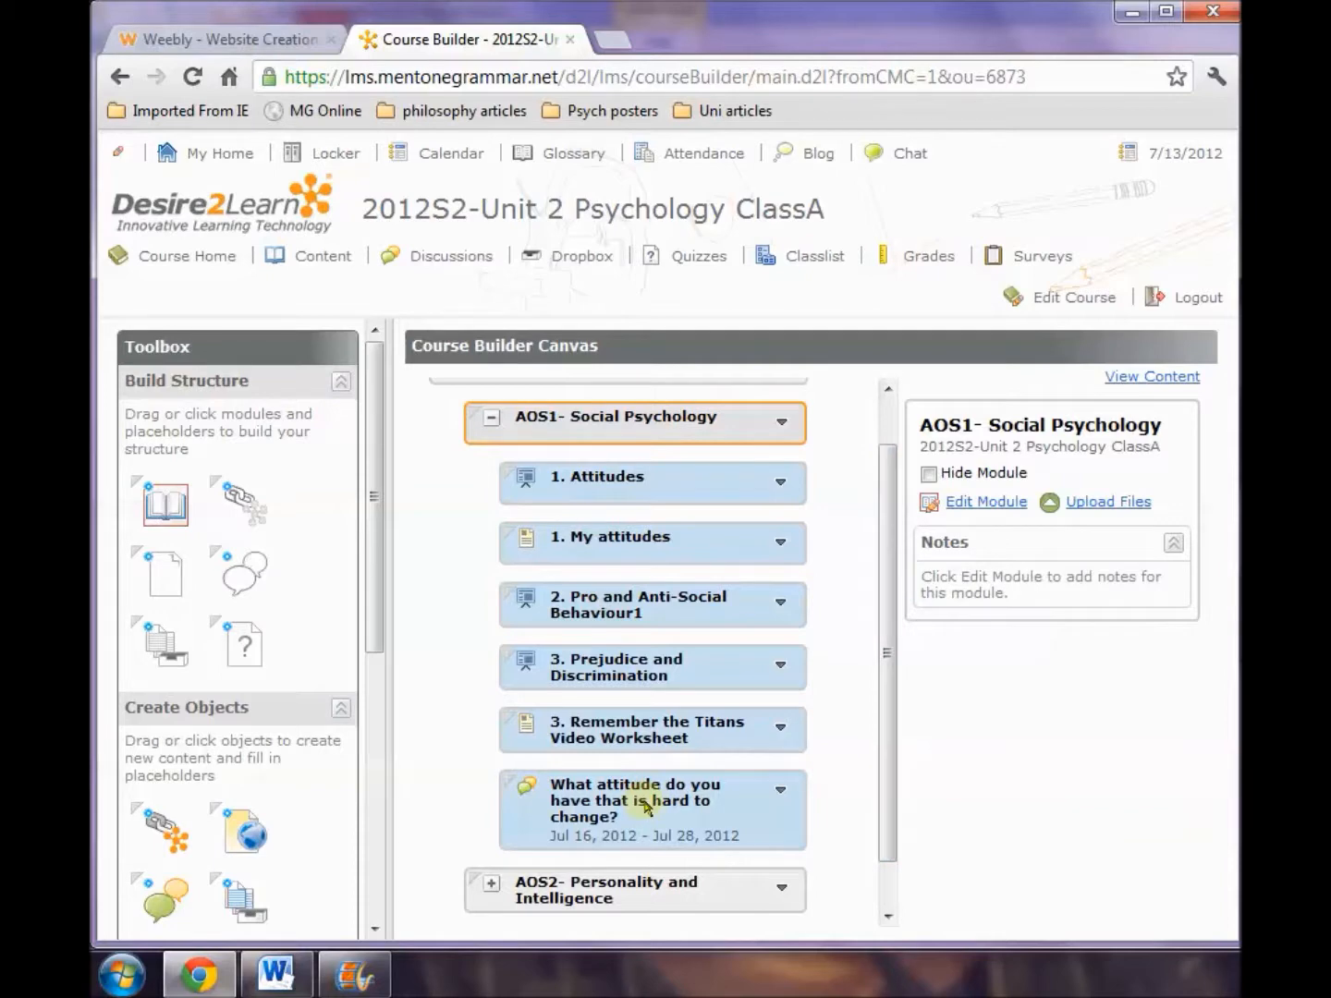
click(209, 261)
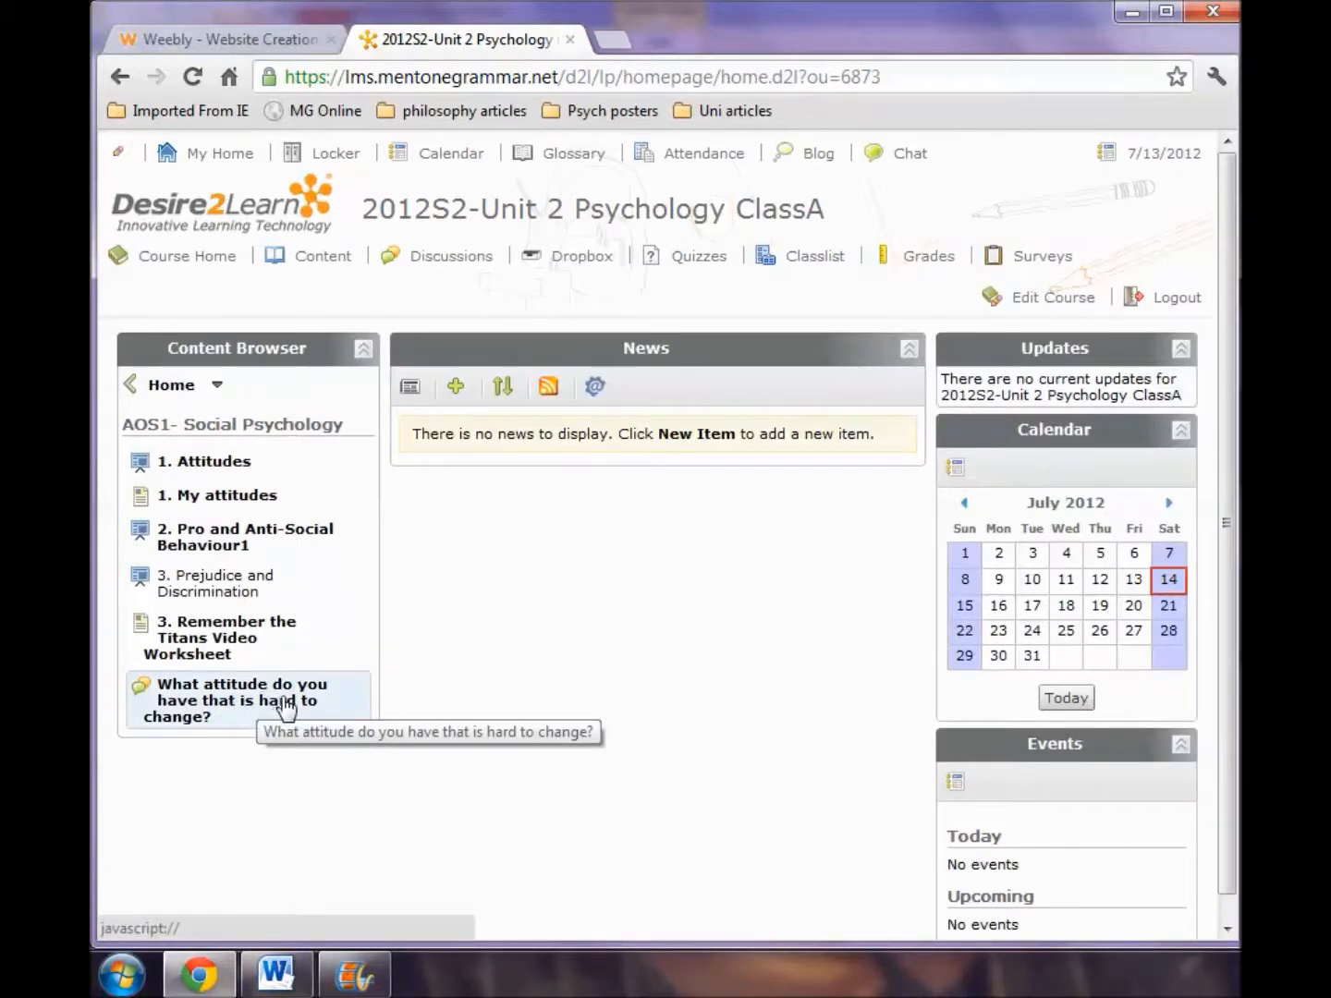
click(284, 707)
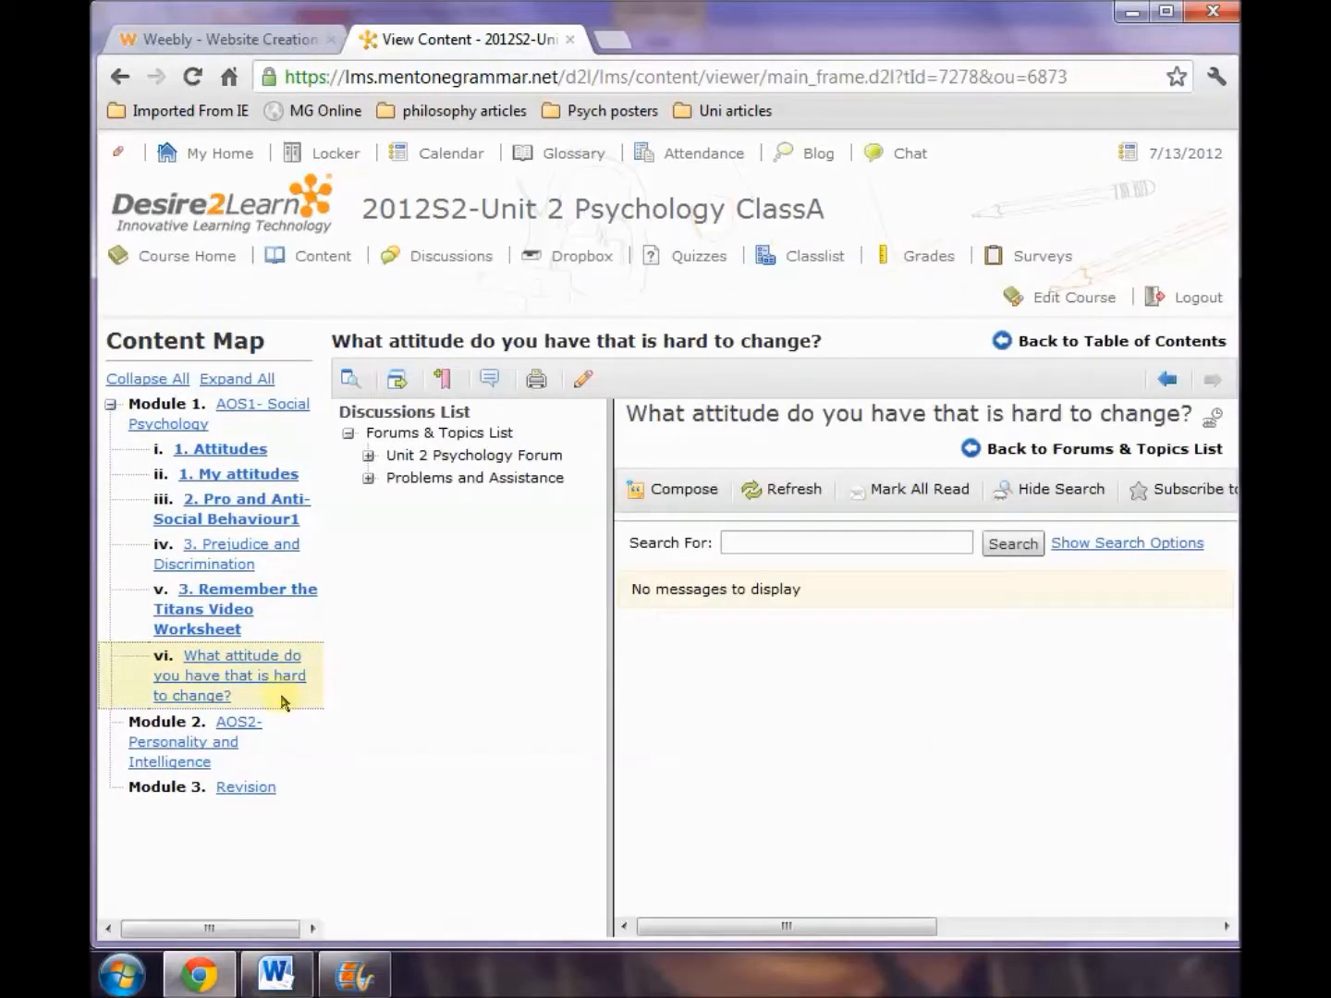
Post a message with the author's first name and "response" as subject, and the text "I think an attitude I have is that chocolate is great".
click(689, 499)
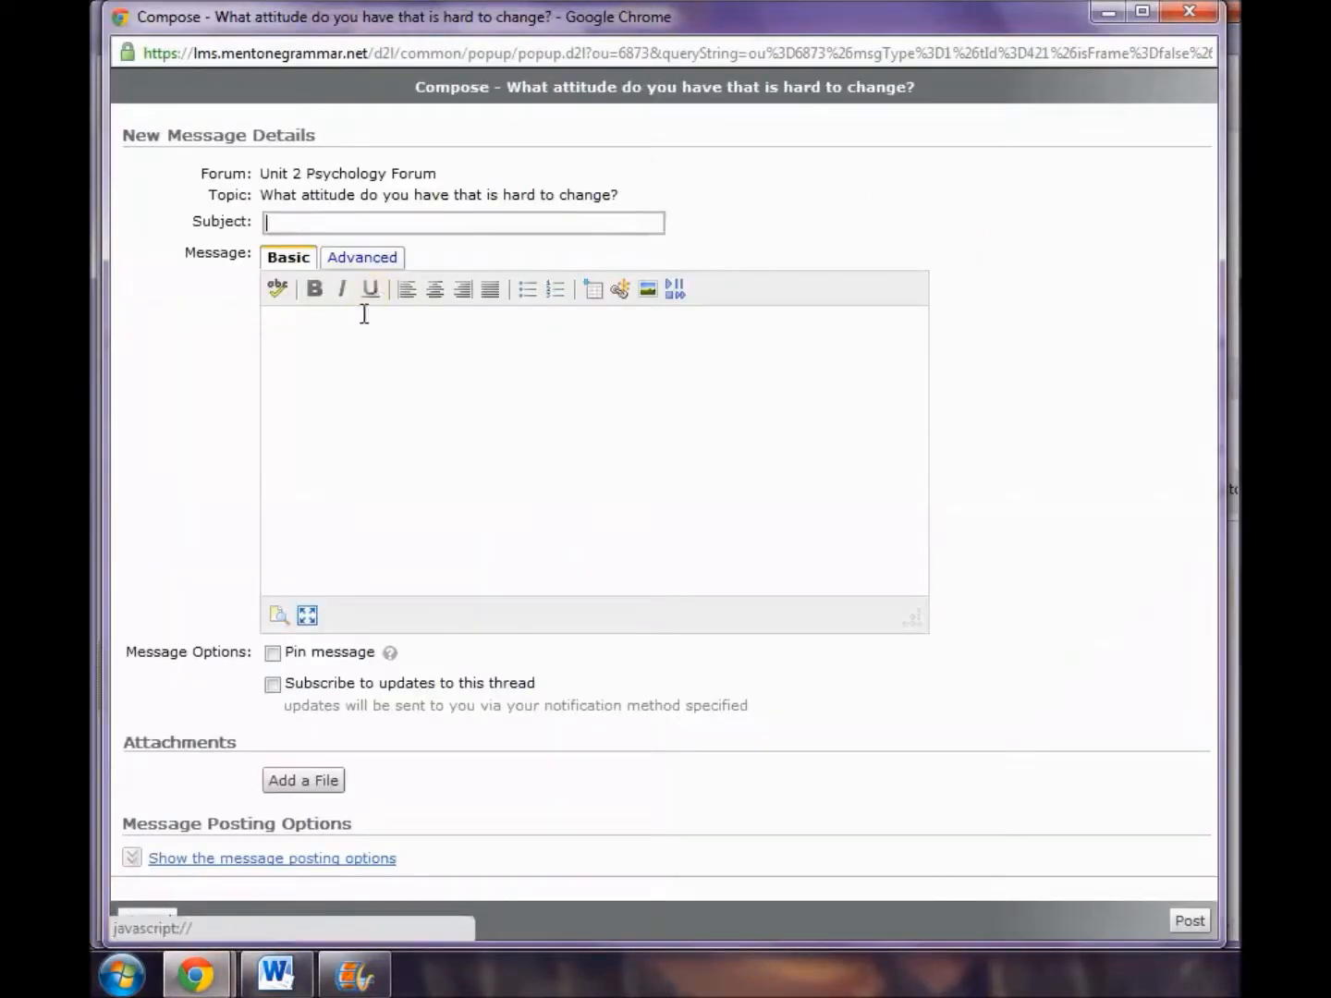
text(Emma's response)
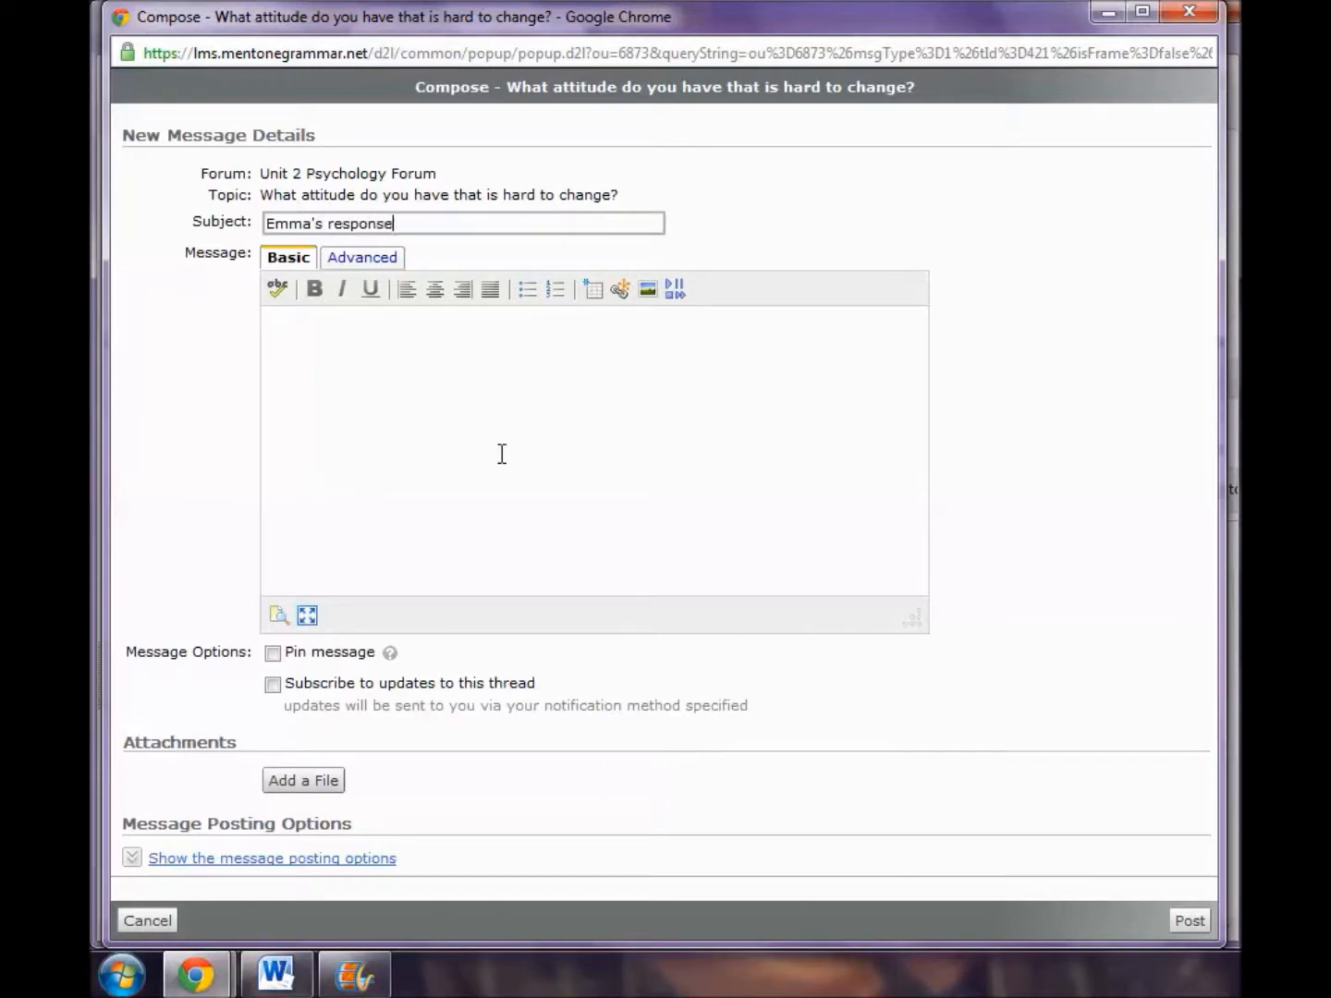
click(502, 454)
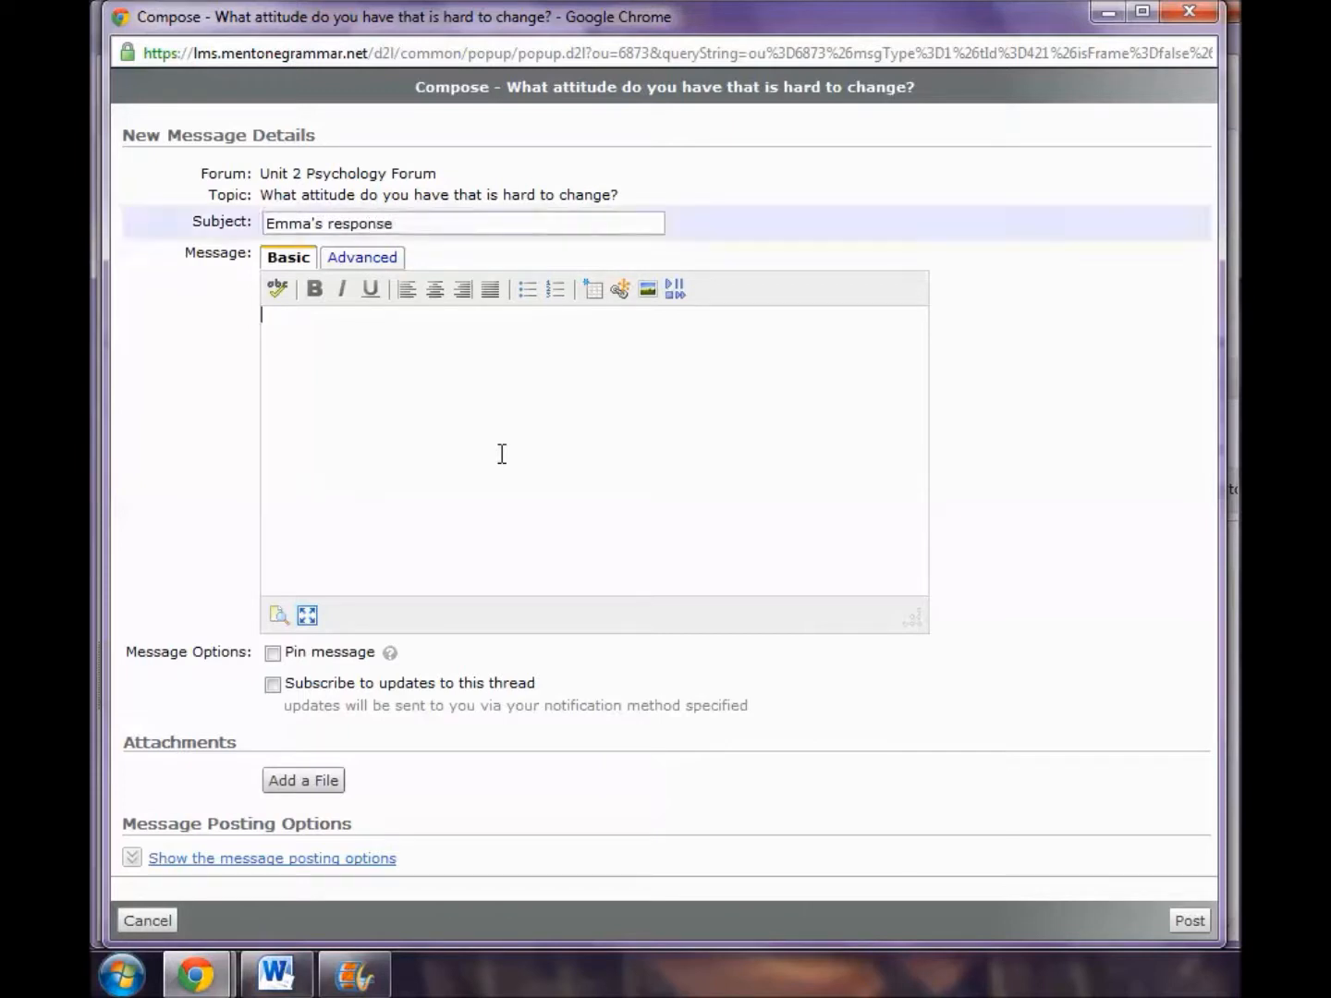
text(I think an attitude I have is that chocolate is f)
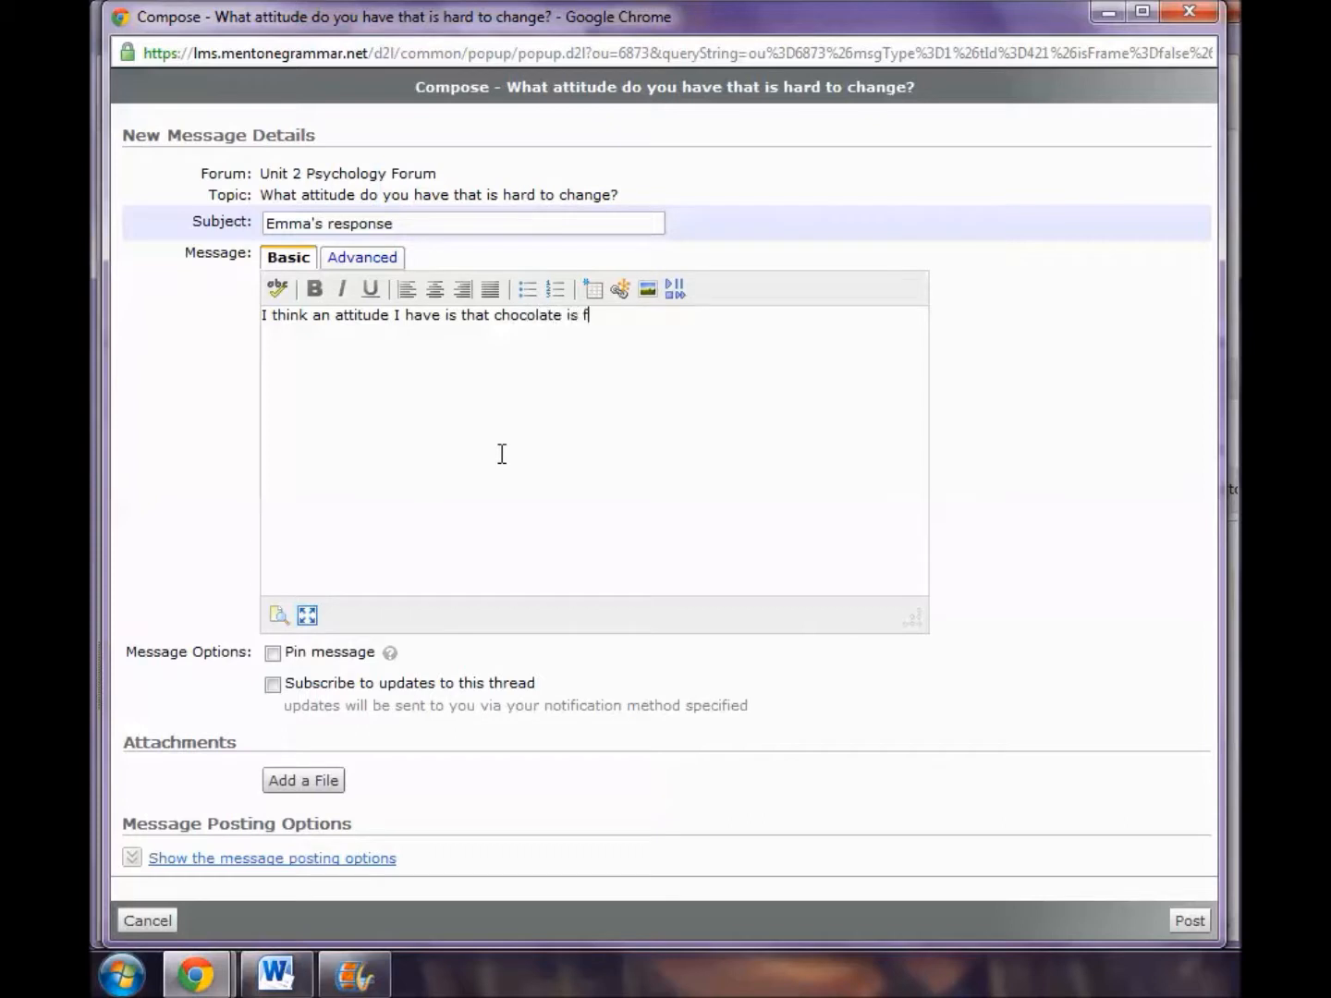
text(reat)
click(1205, 930)
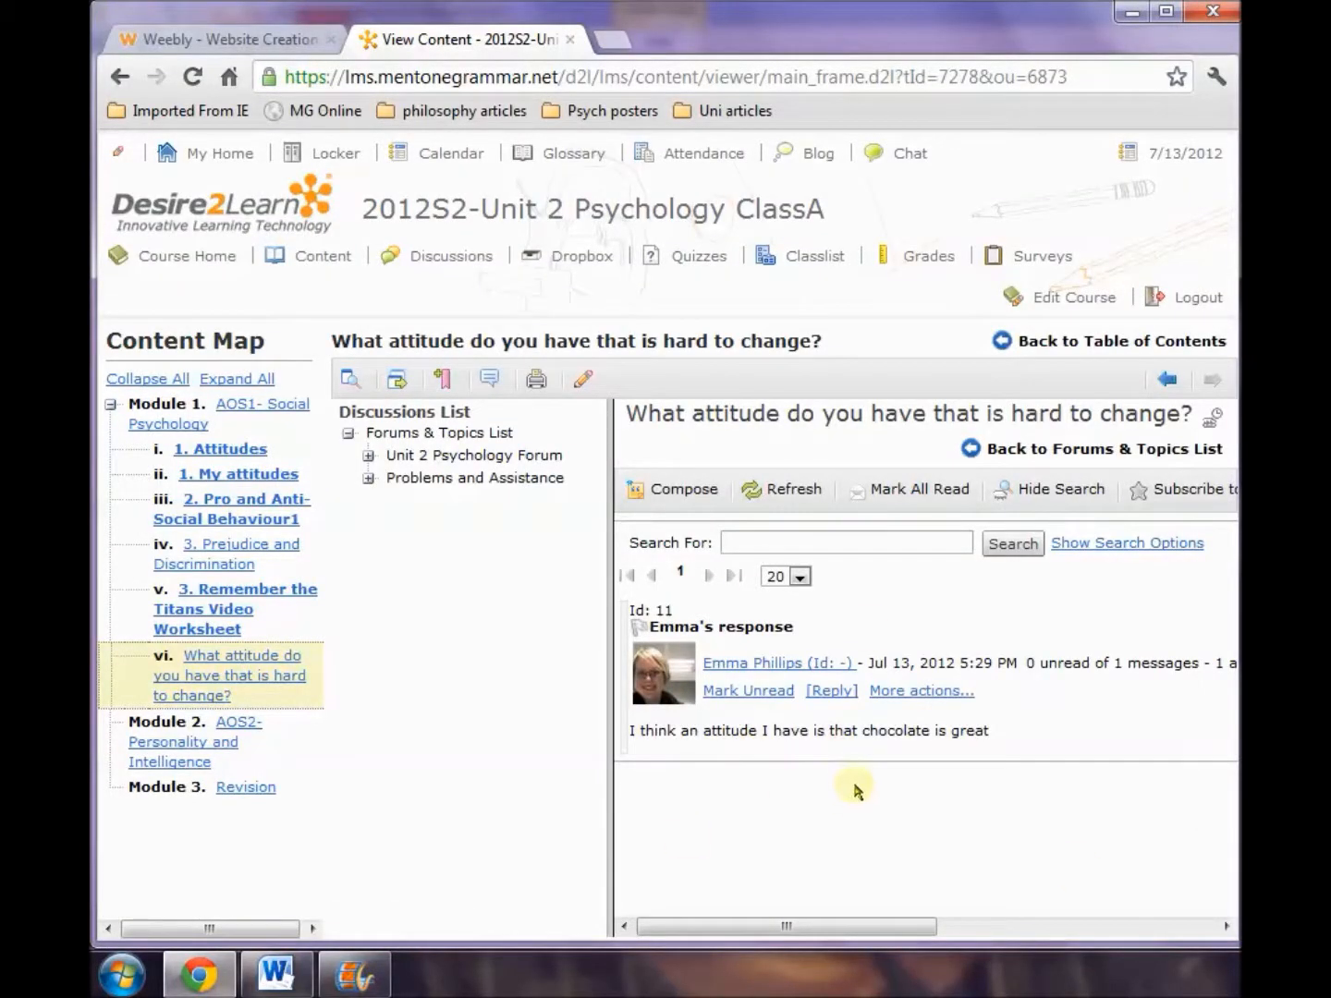
Subscribe to the topic "What attitude do you have that is hard to change?" with instant notifications.
mouse_move(847, 934)
mouse_down()
mouse_move(877, 933)
mouse_move(830, 931)
mouse_up()
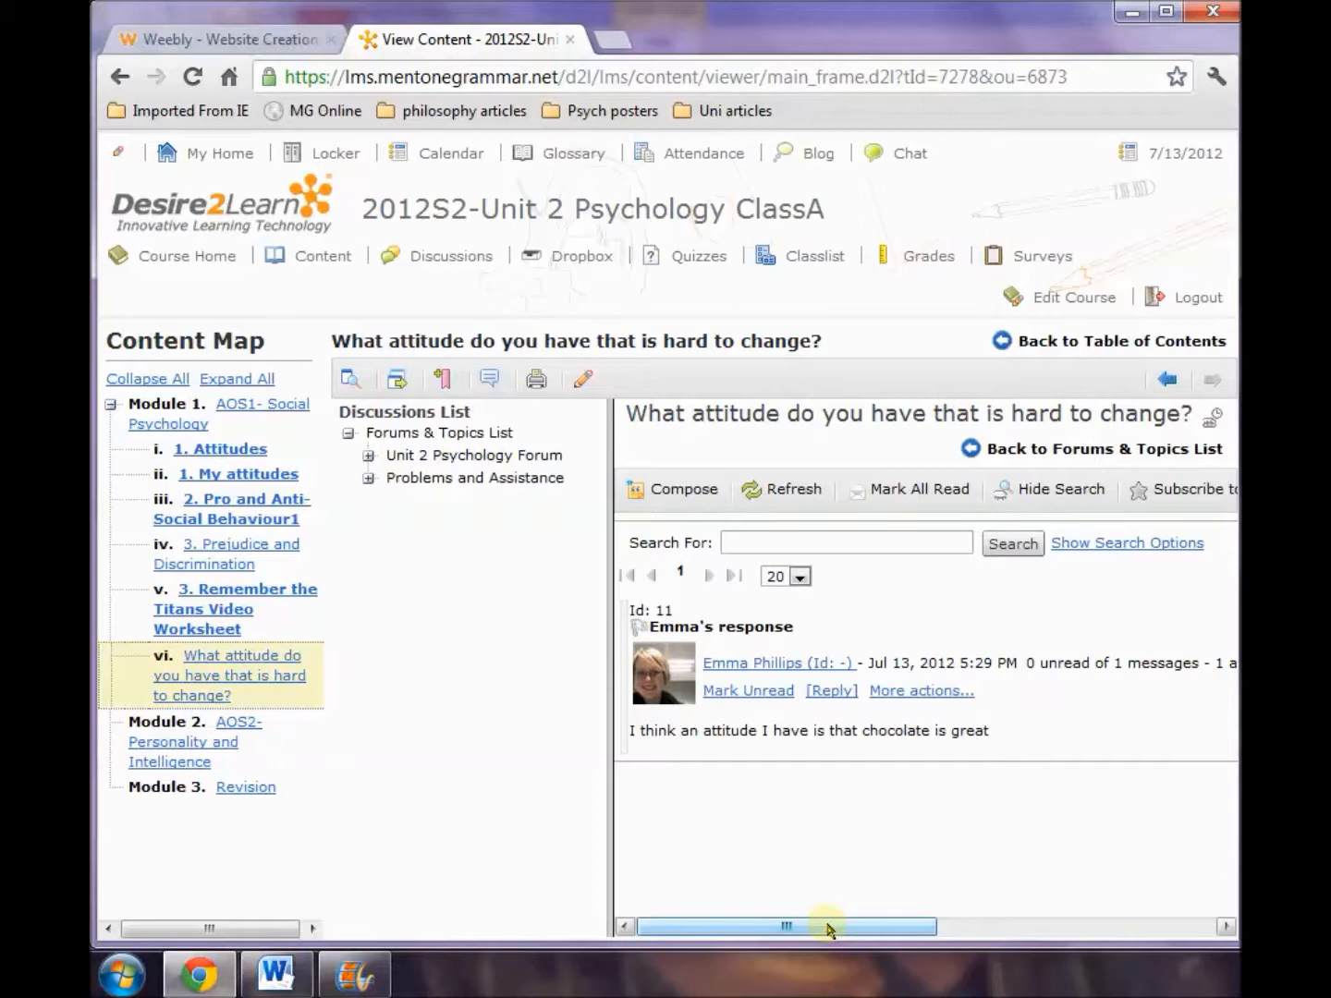
drag(829, 929, 982, 928)
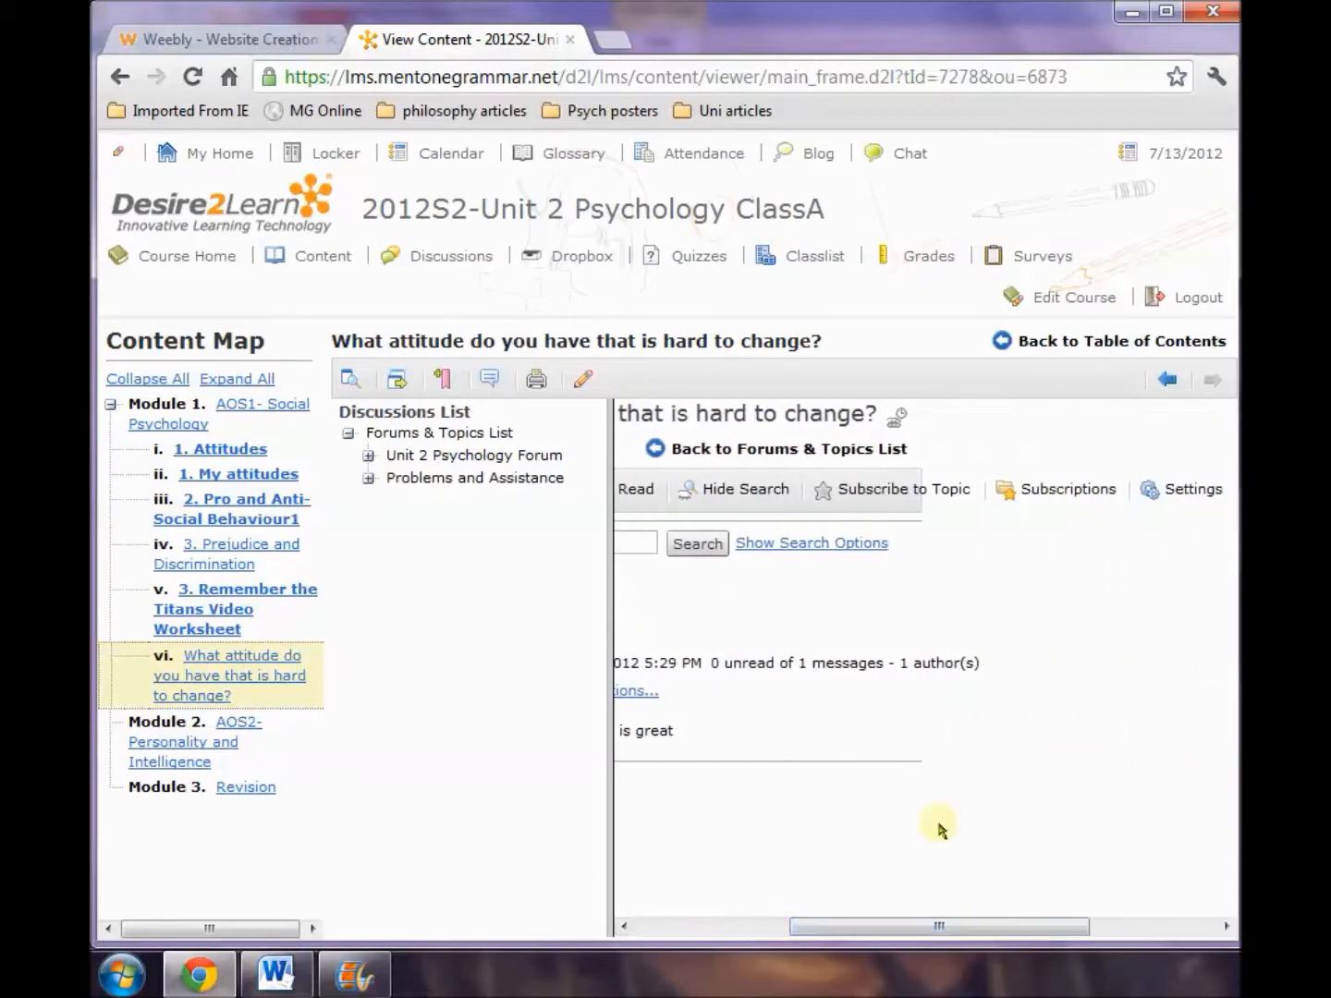
click(850, 495)
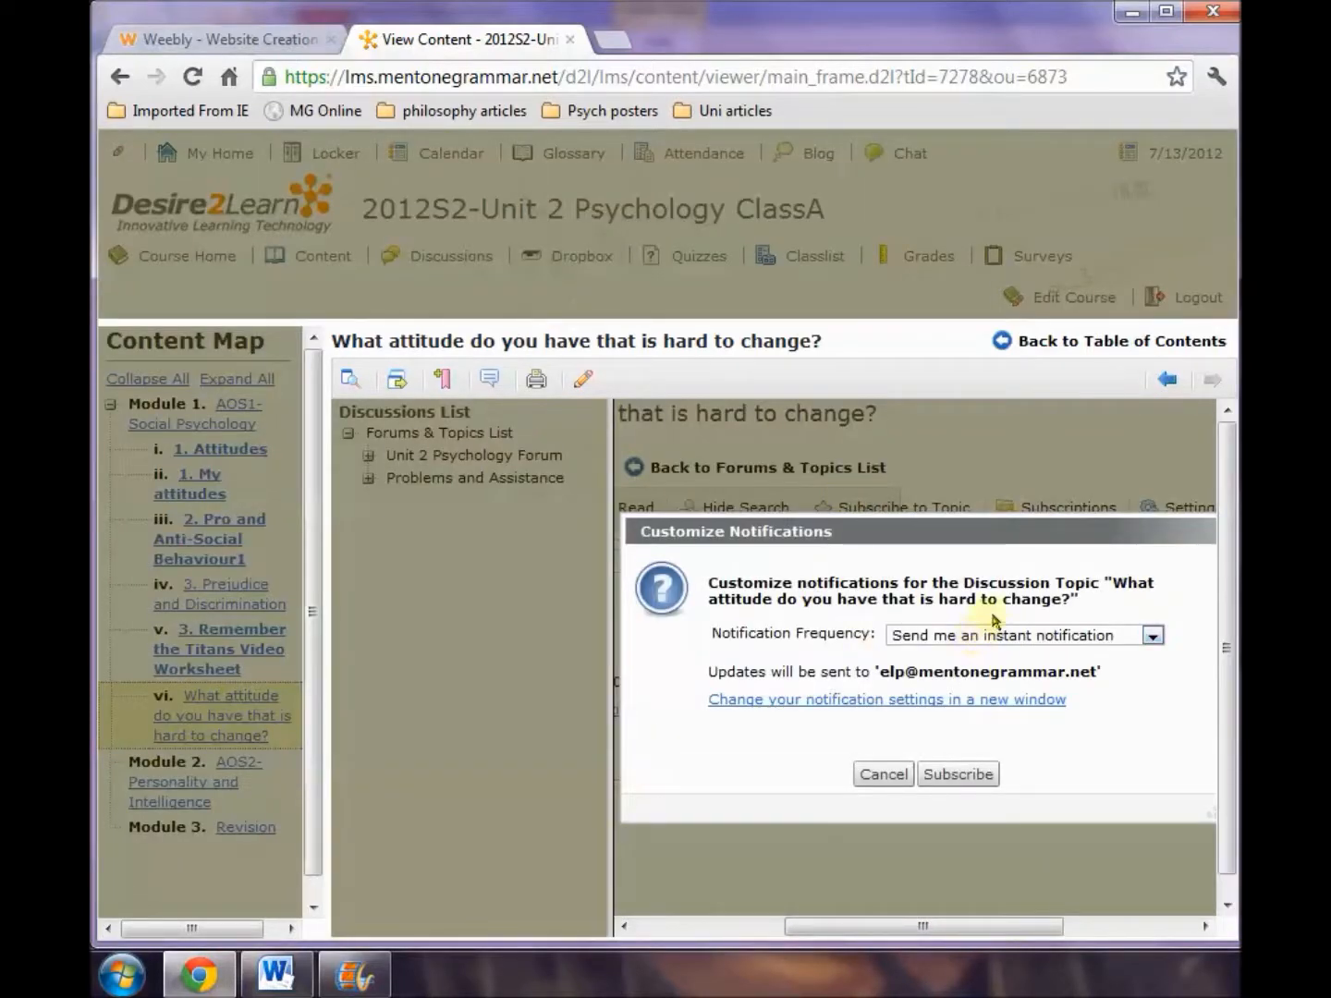
click(987, 776)
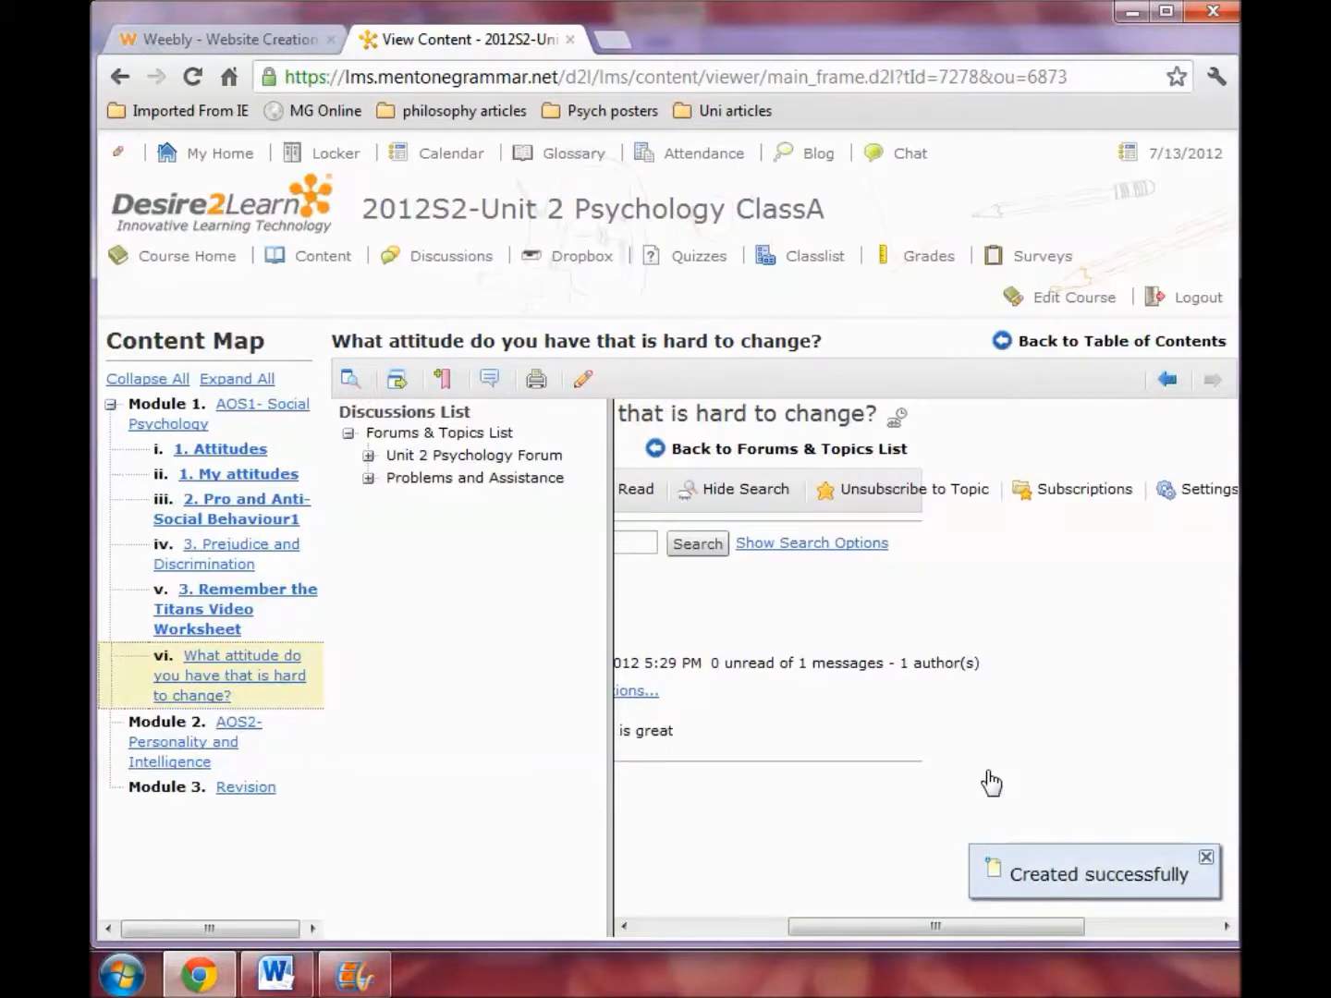
Open the discussion topic for editing, check its restrictions and general properties, and save and close it without changing any settings.
drag(897, 934, 707, 956)
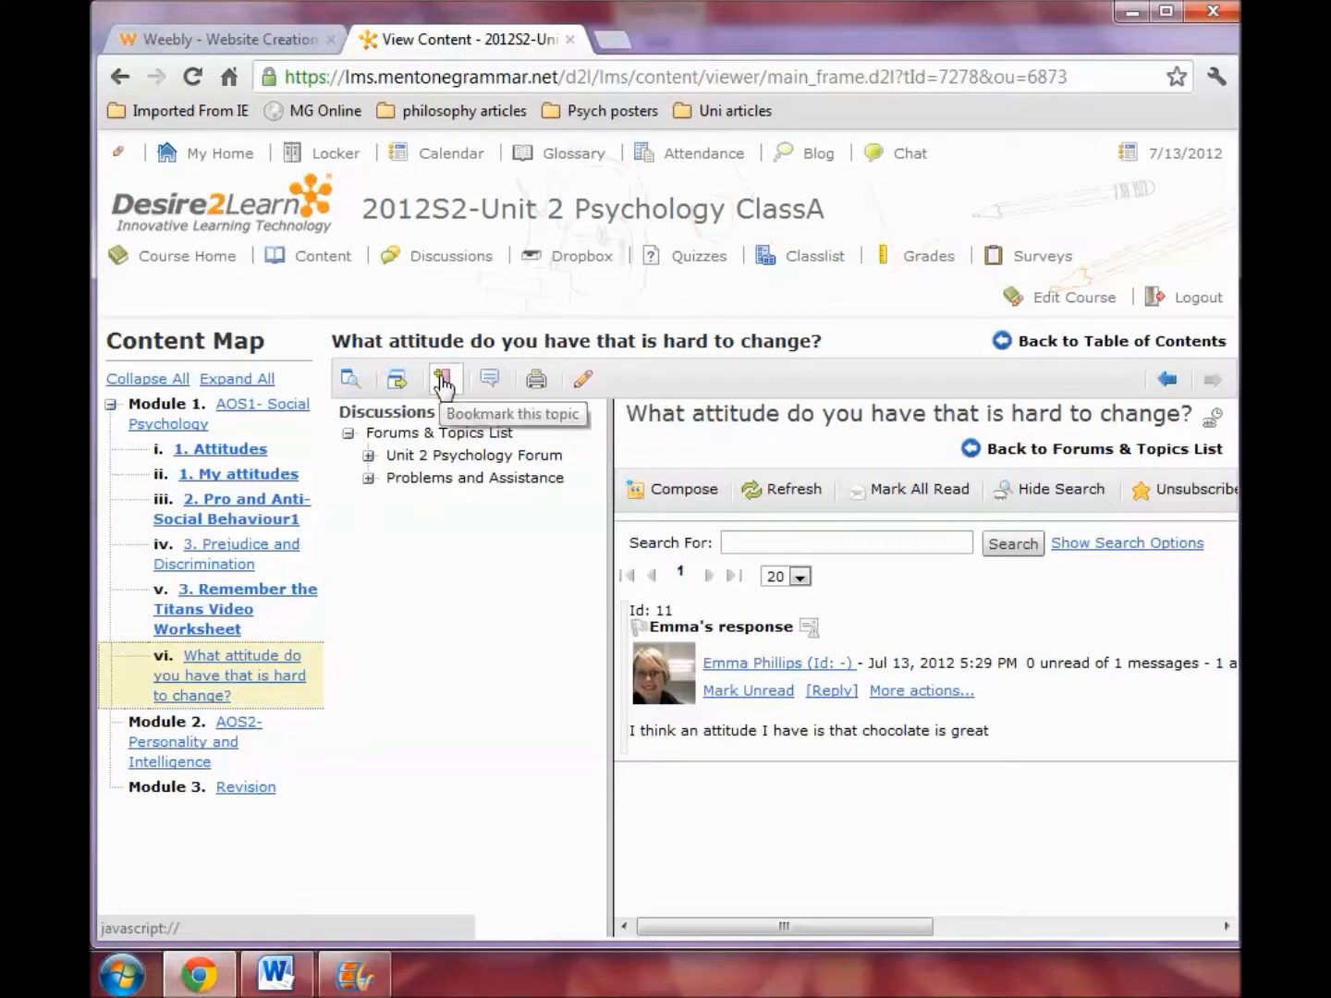
click(591, 398)
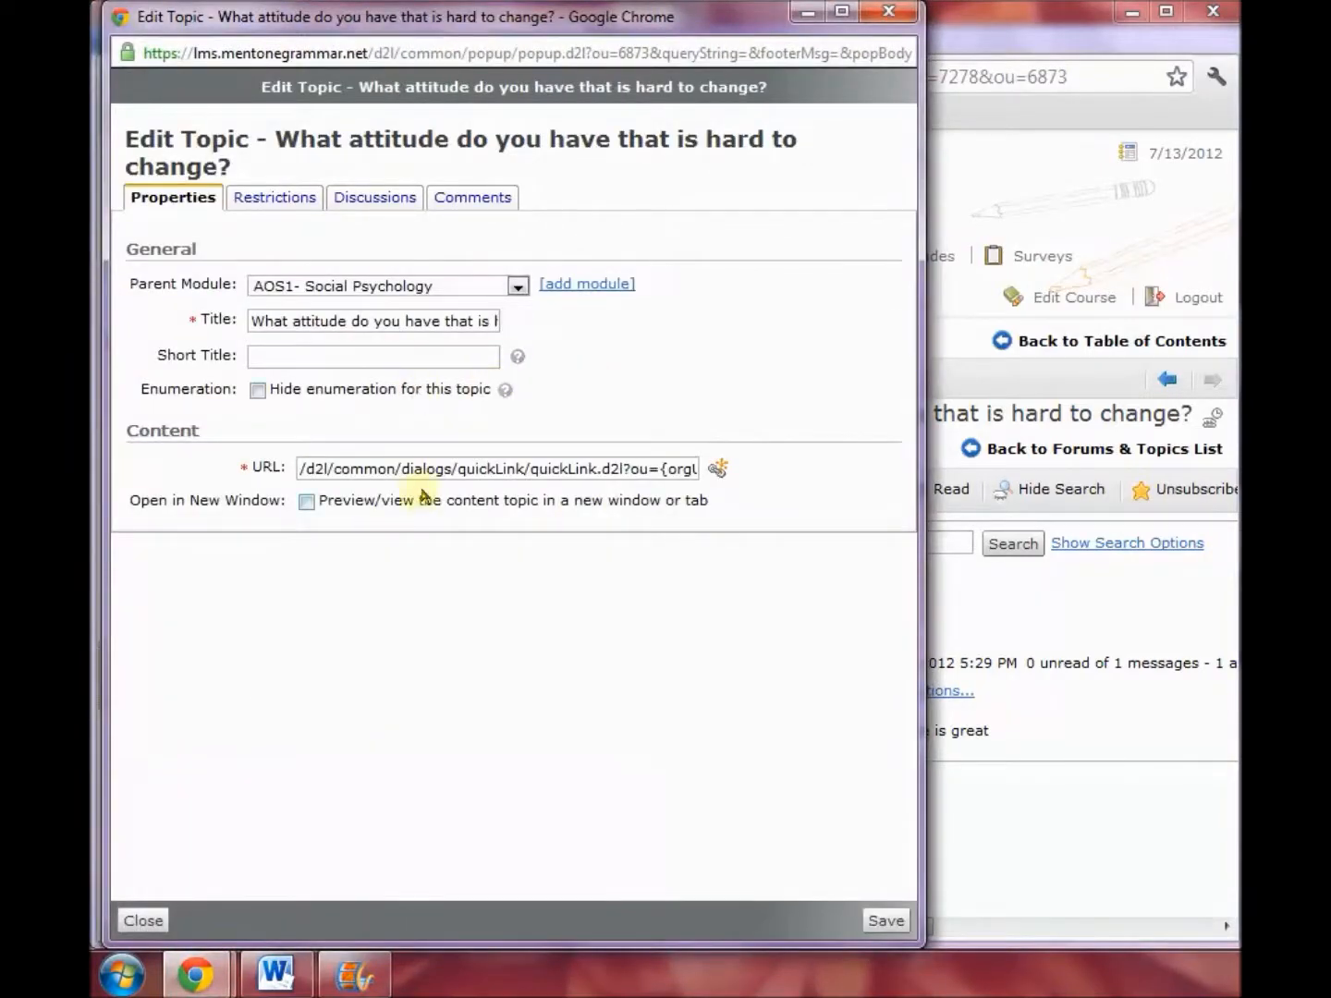
click(271, 206)
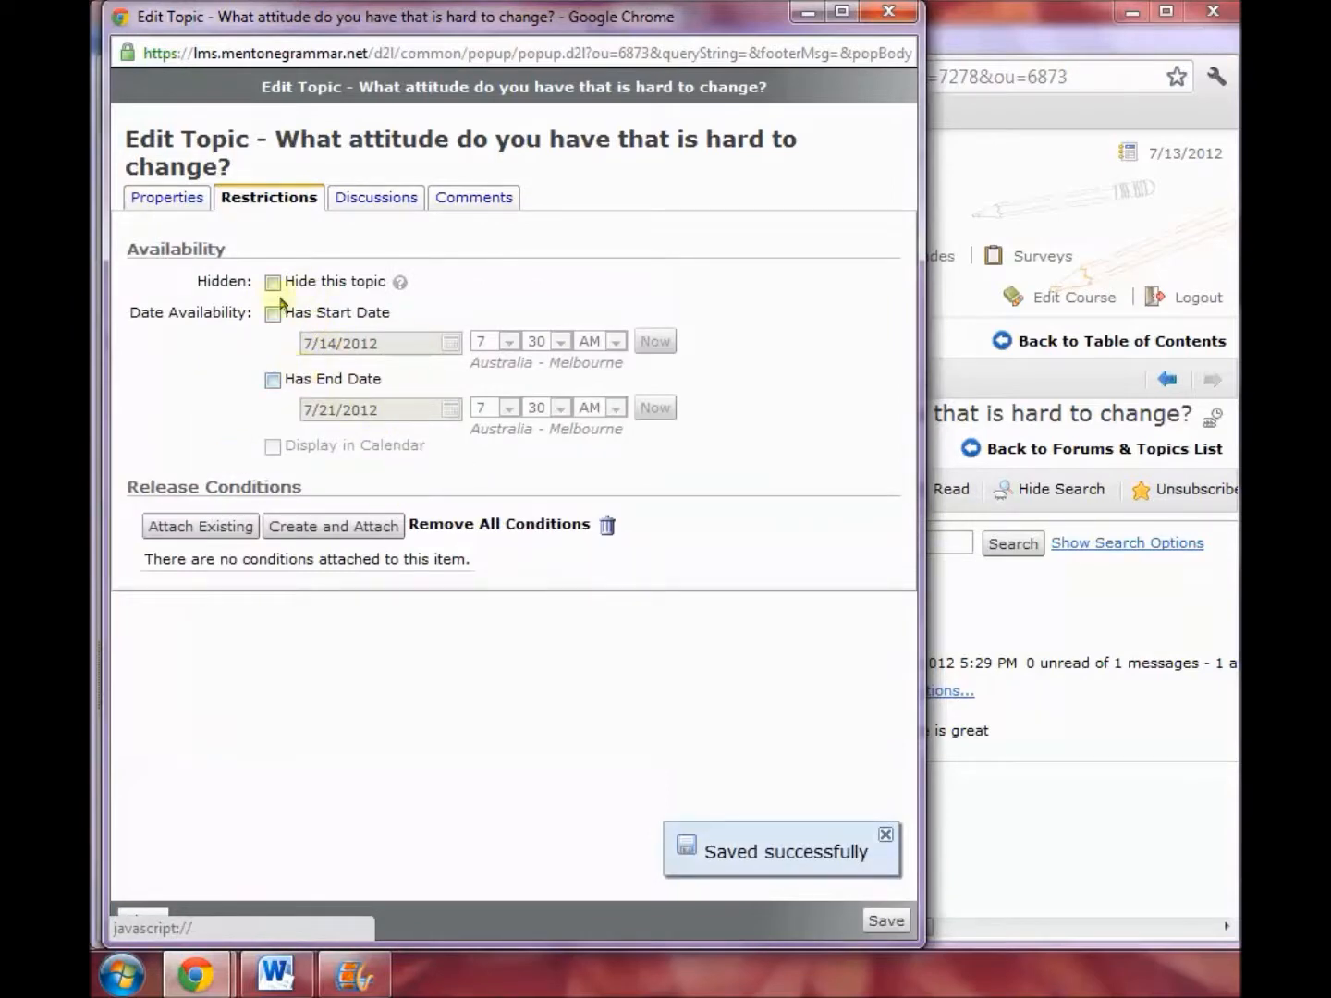
click(201, 209)
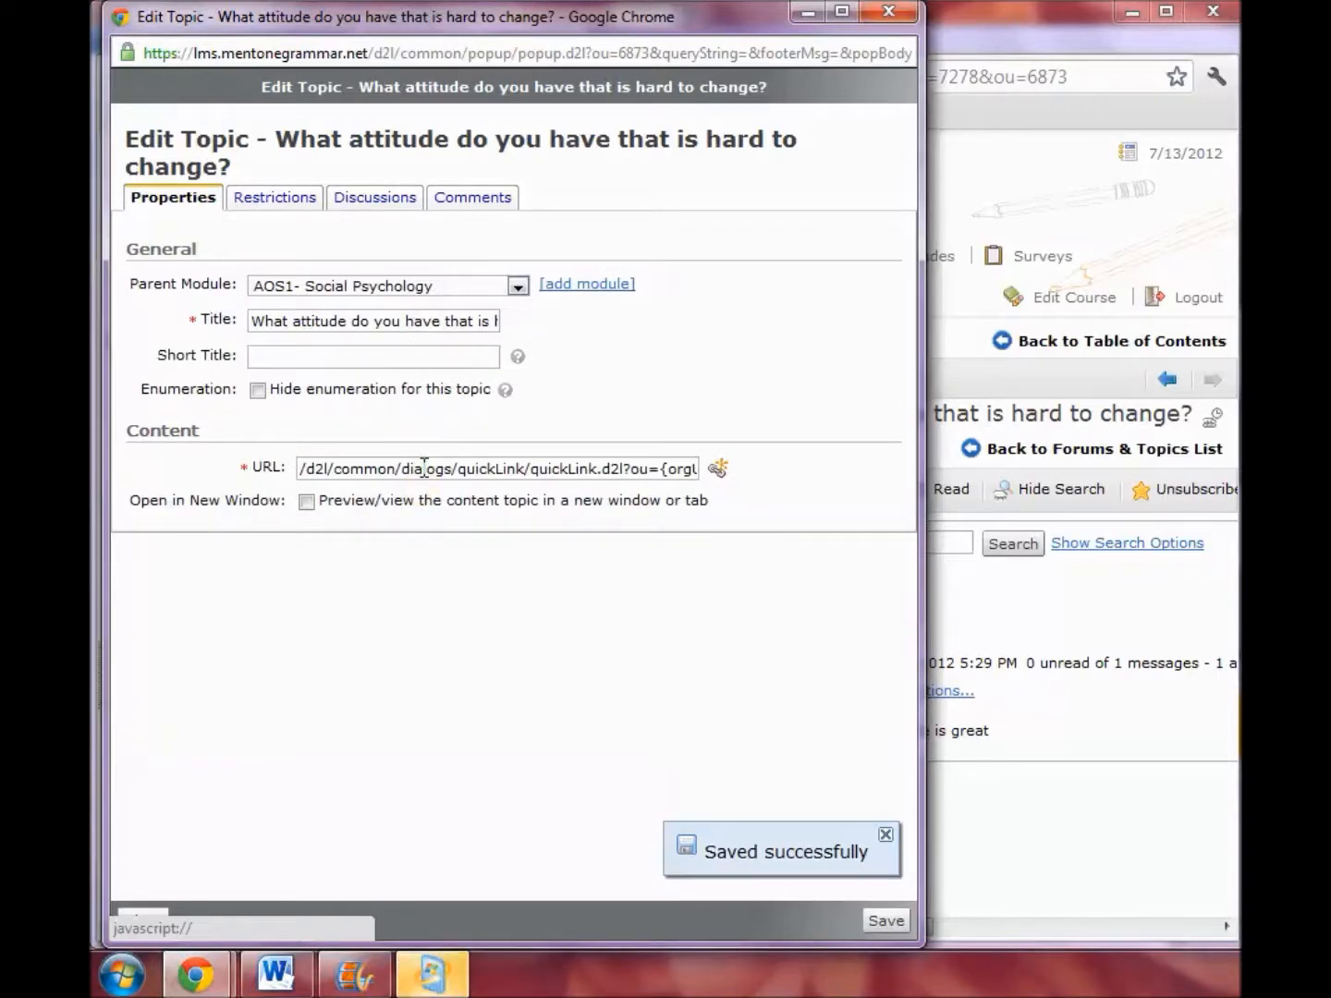
click(884, 922)
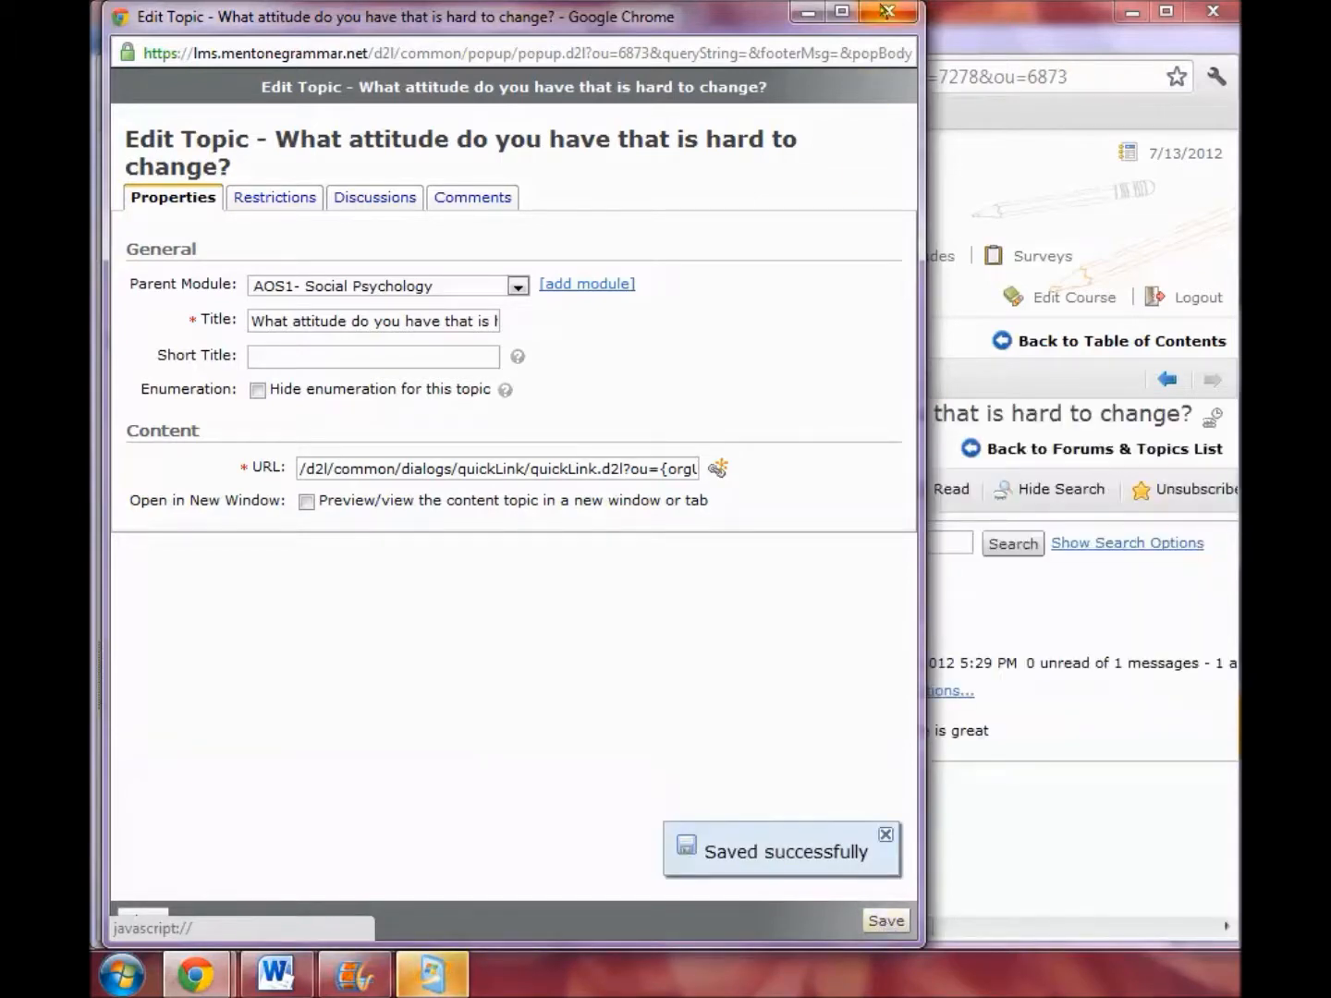
click(888, 11)
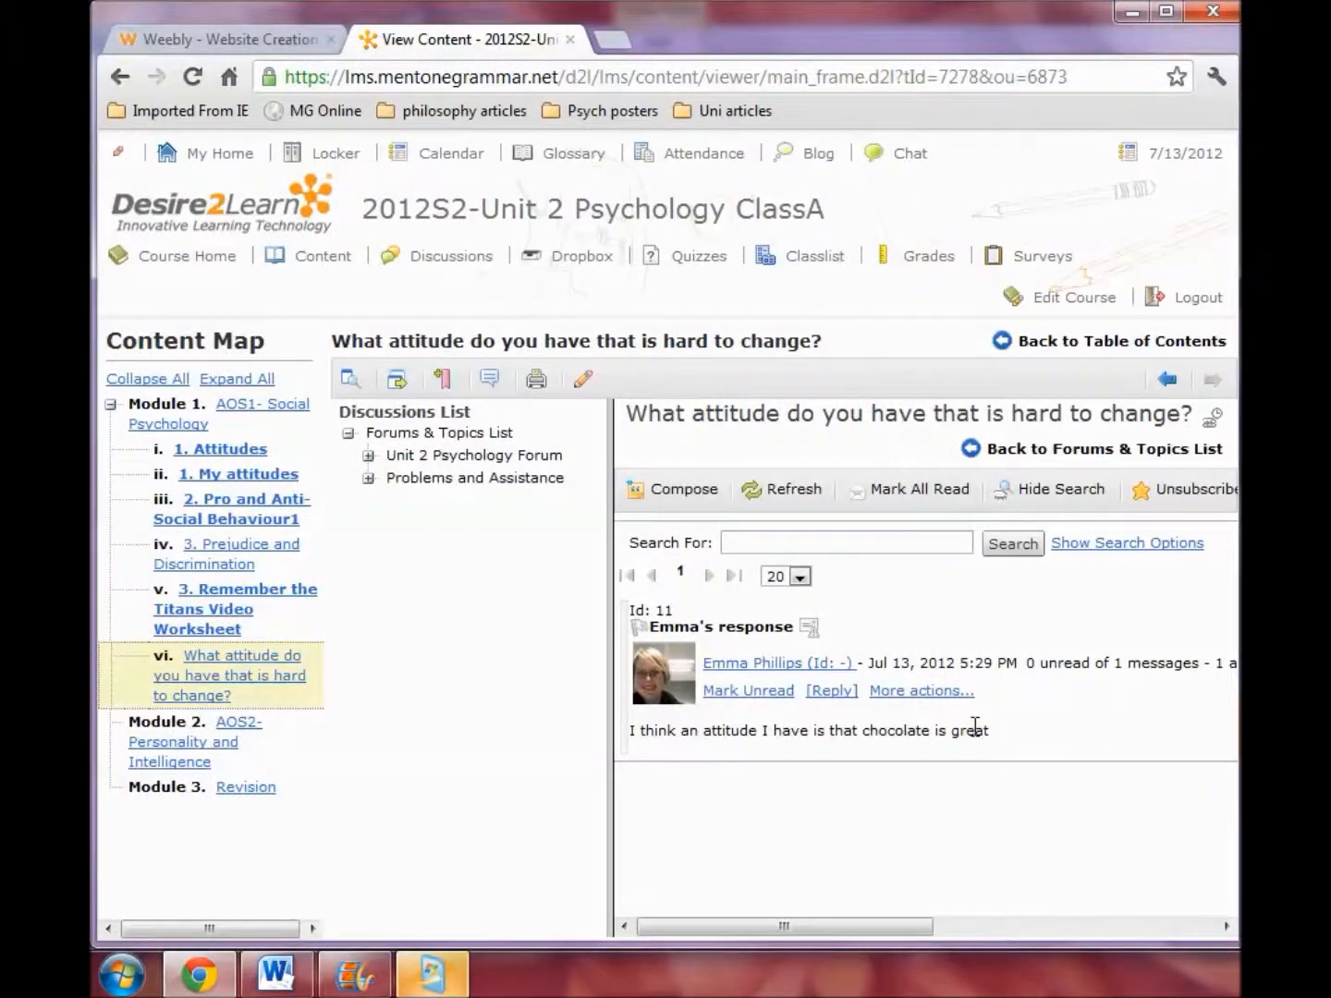